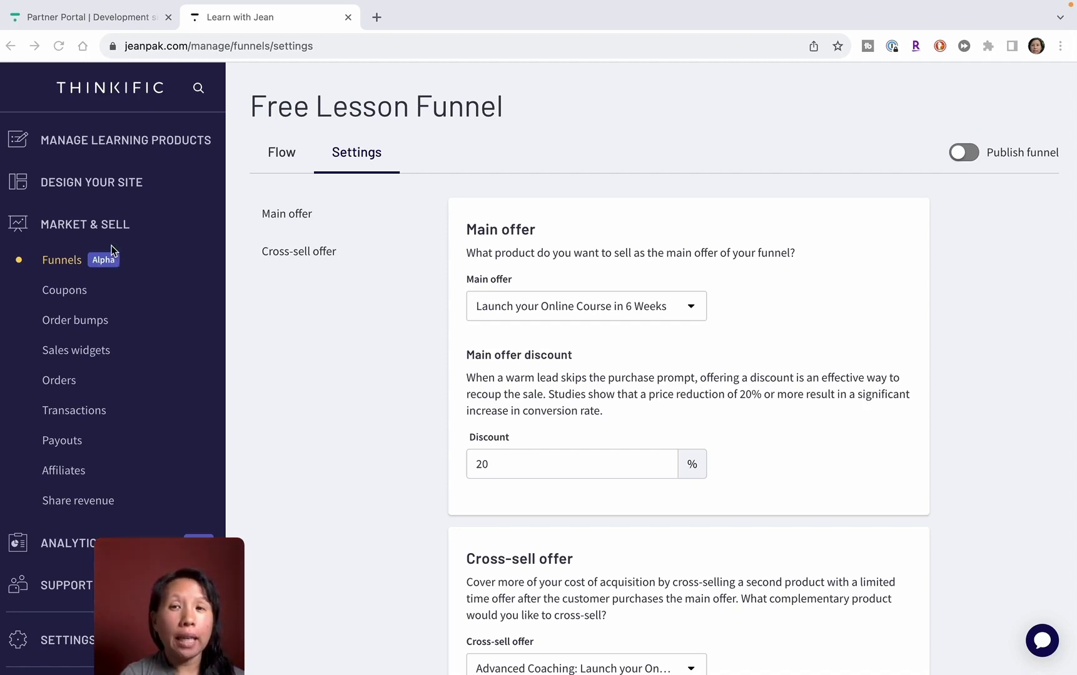
Show the Free Lesson Funnel's Flow view and scroll through its step cards and back up.
left_click(72, 258)
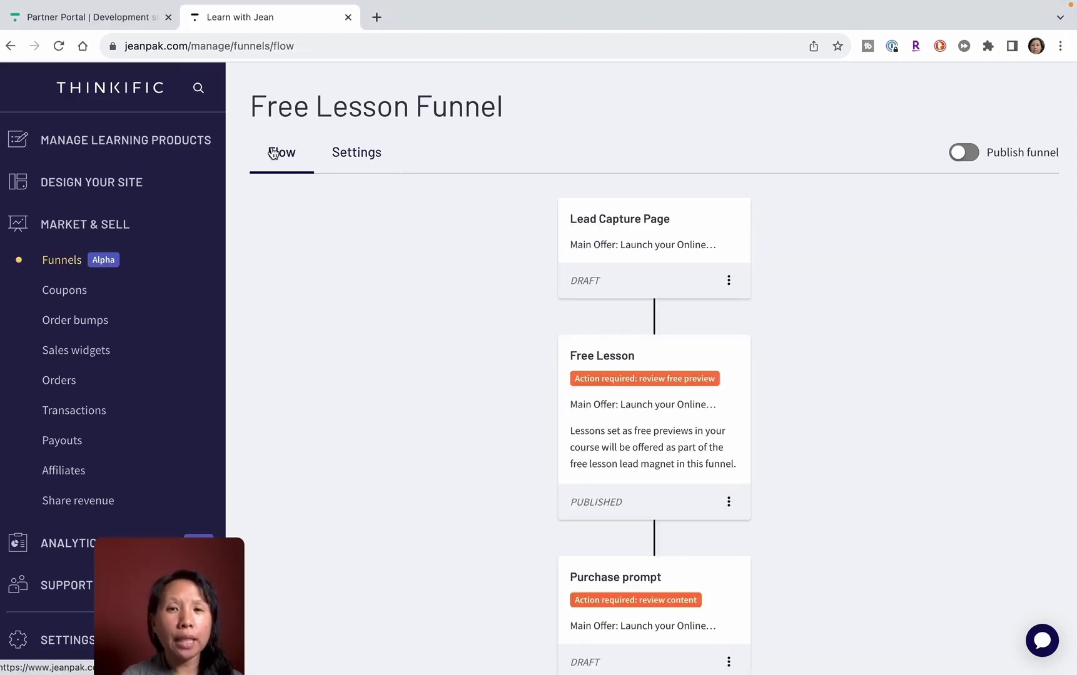
scroll(667, 422, "down", 20)
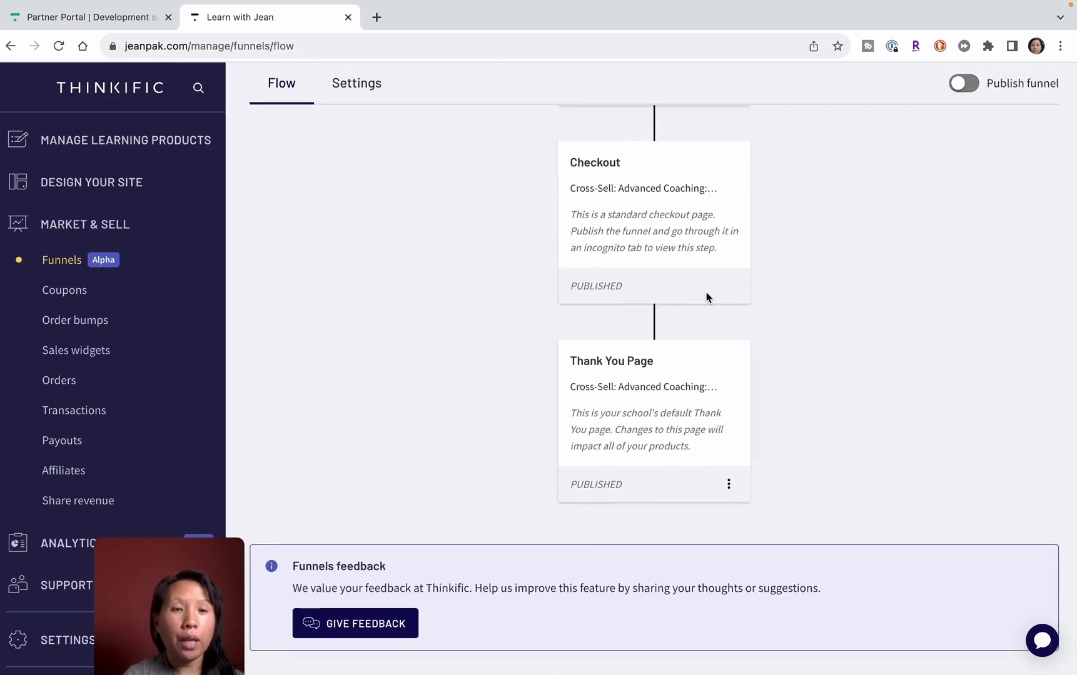
scroll(706, 292, "up", 20)
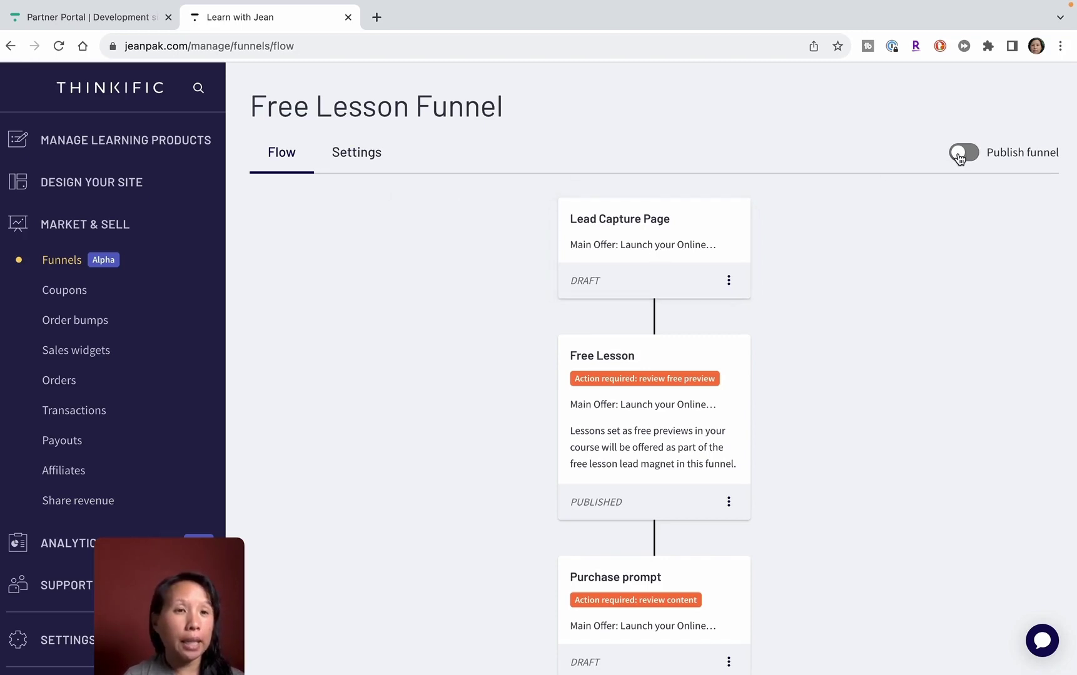
Back in funnel Settings, keep Launch your Online Course in 6 Weeks as the 20%-off main offer.
left_click(361, 164)
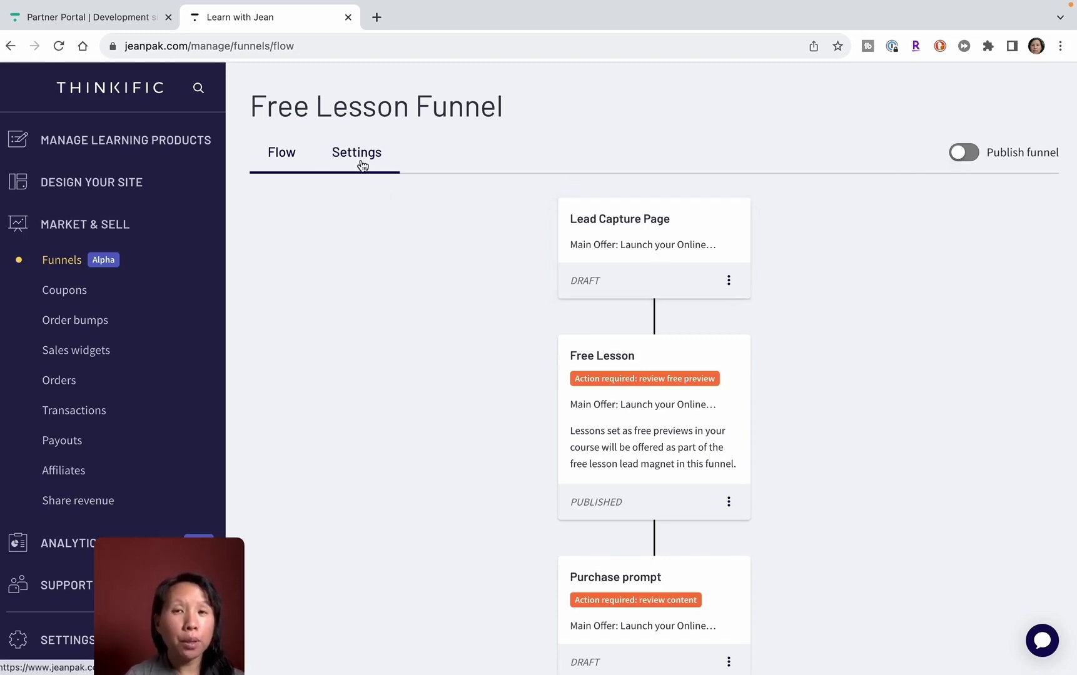
scroll(672, 237, "down", 3)
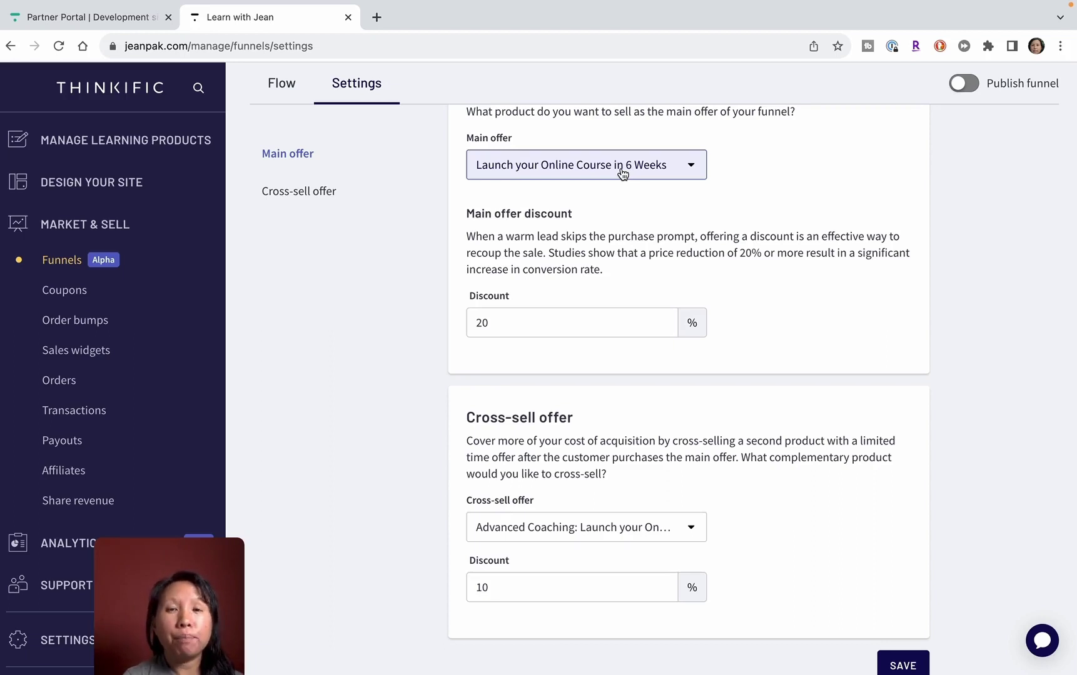
left_click(522, 167)
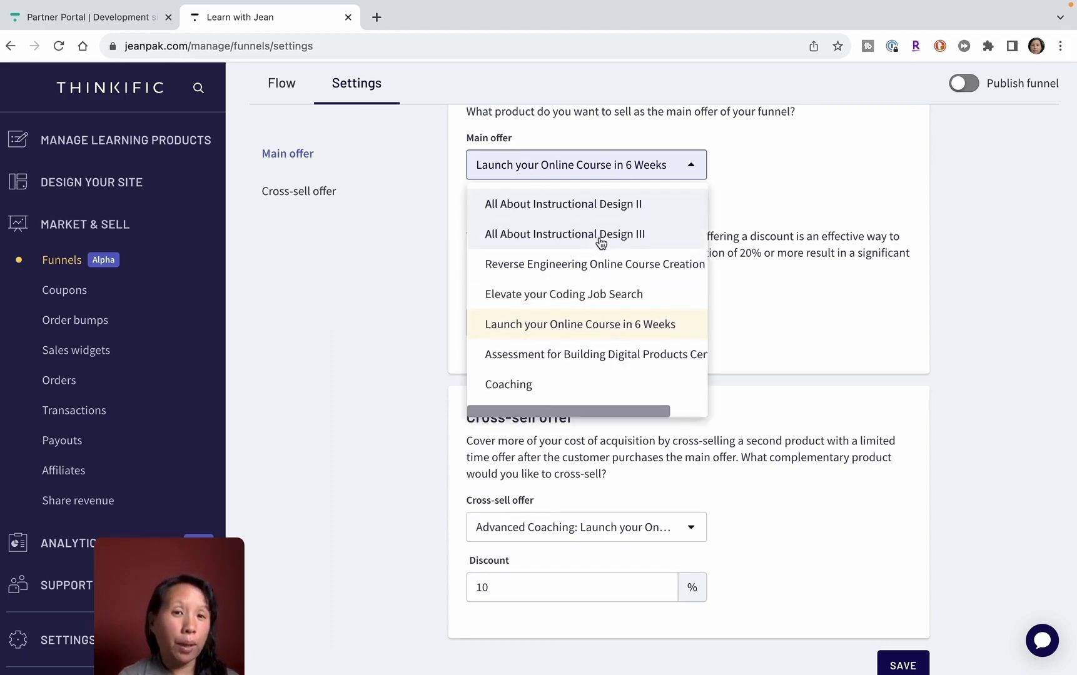
left_click(559, 329)
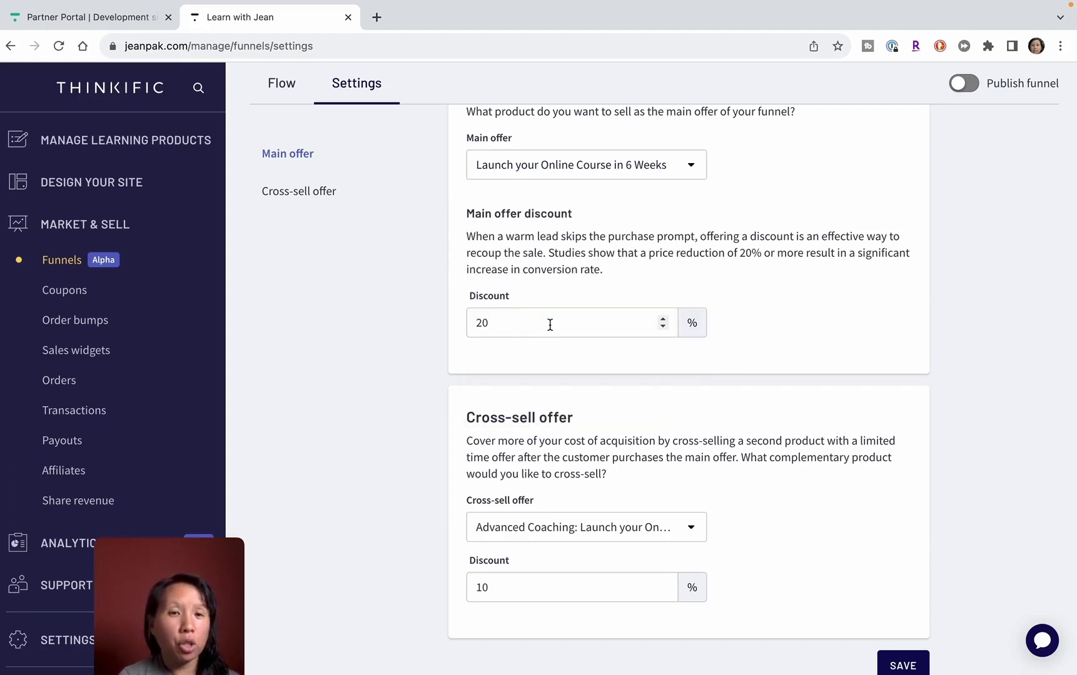
scroll(581, 275, "down", 1)
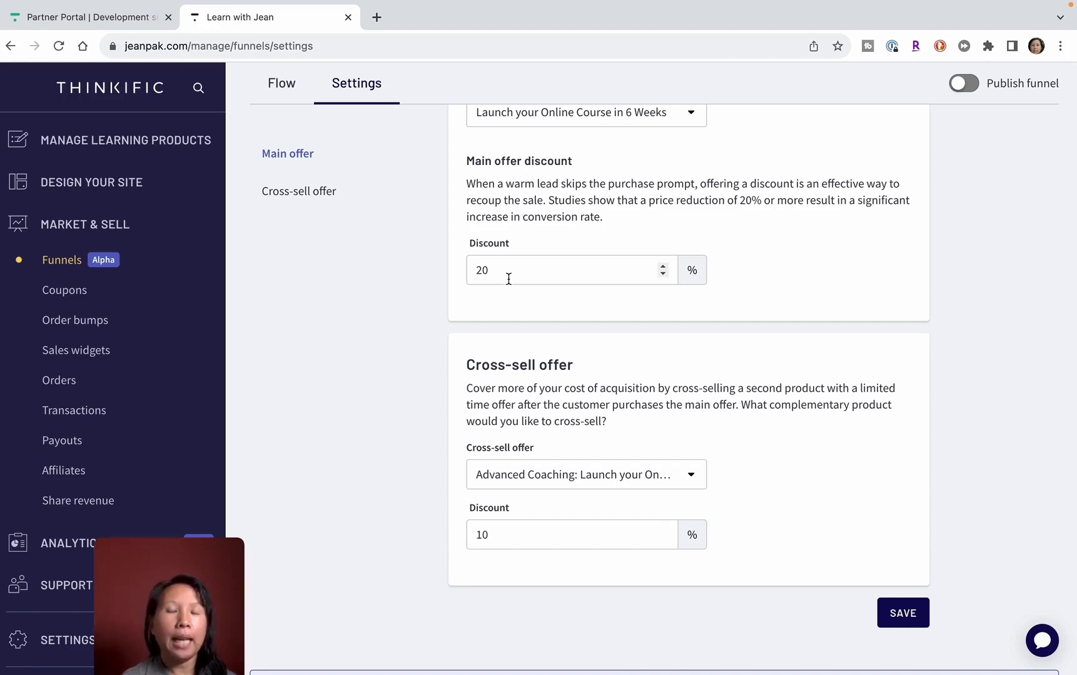
scroll(571, 232, "up", 2)
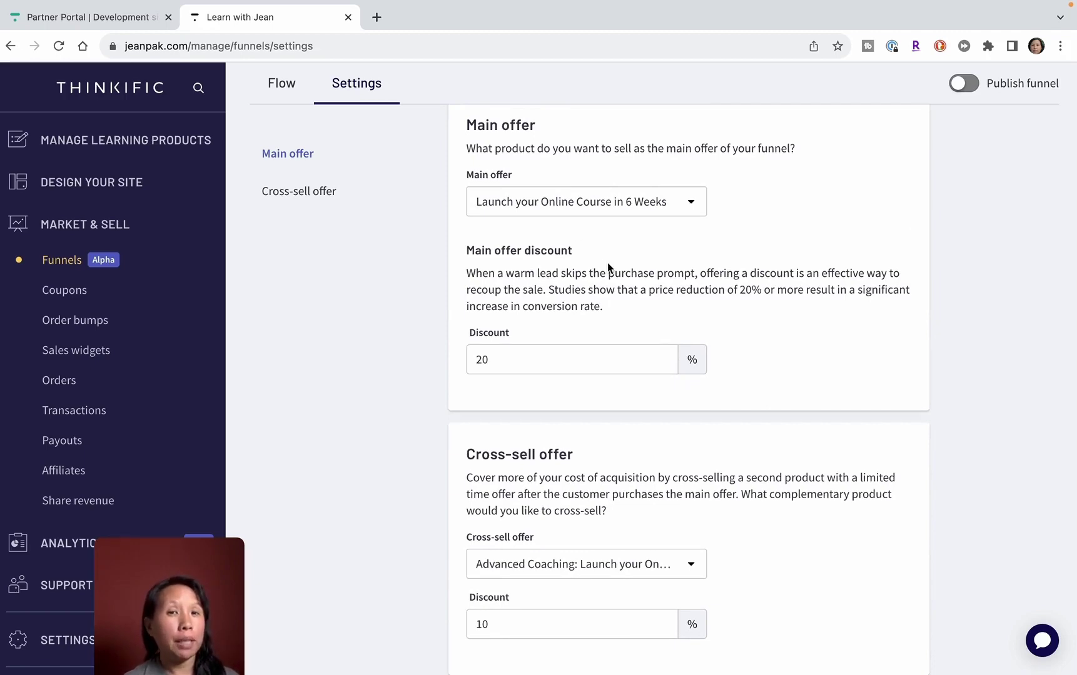
scroll(607, 267, "down", 3)
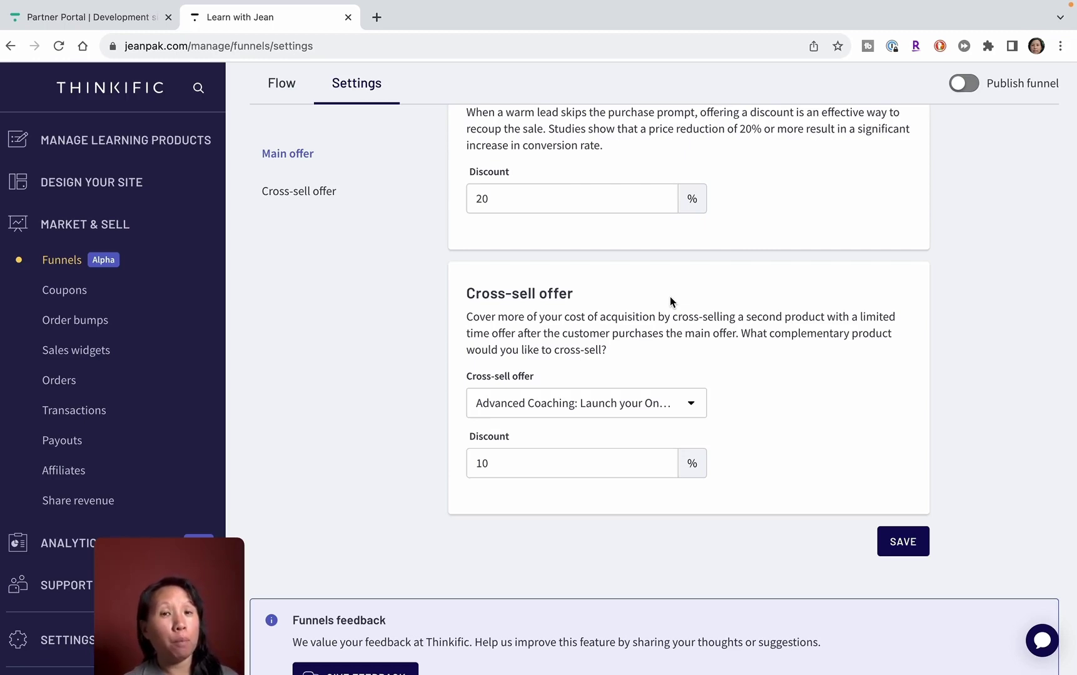
Check the cross-sell product list, leaving Advanced Coaching at 10% discount unchanged.
scroll(669, 297, "up", 4)
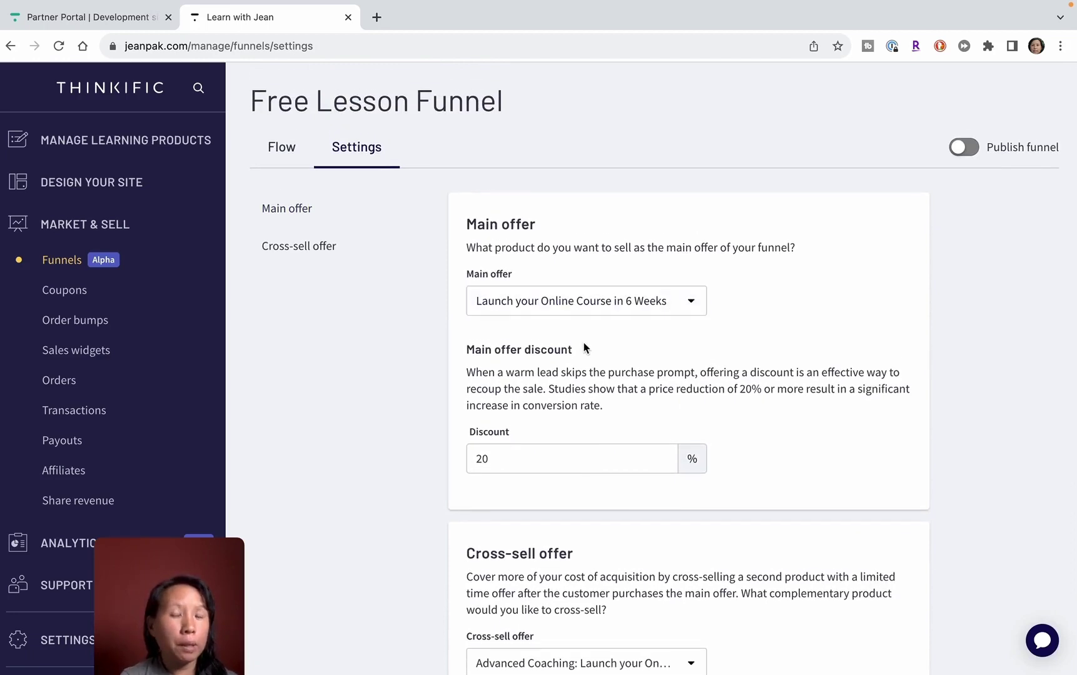
scroll(584, 348, "down", 3)
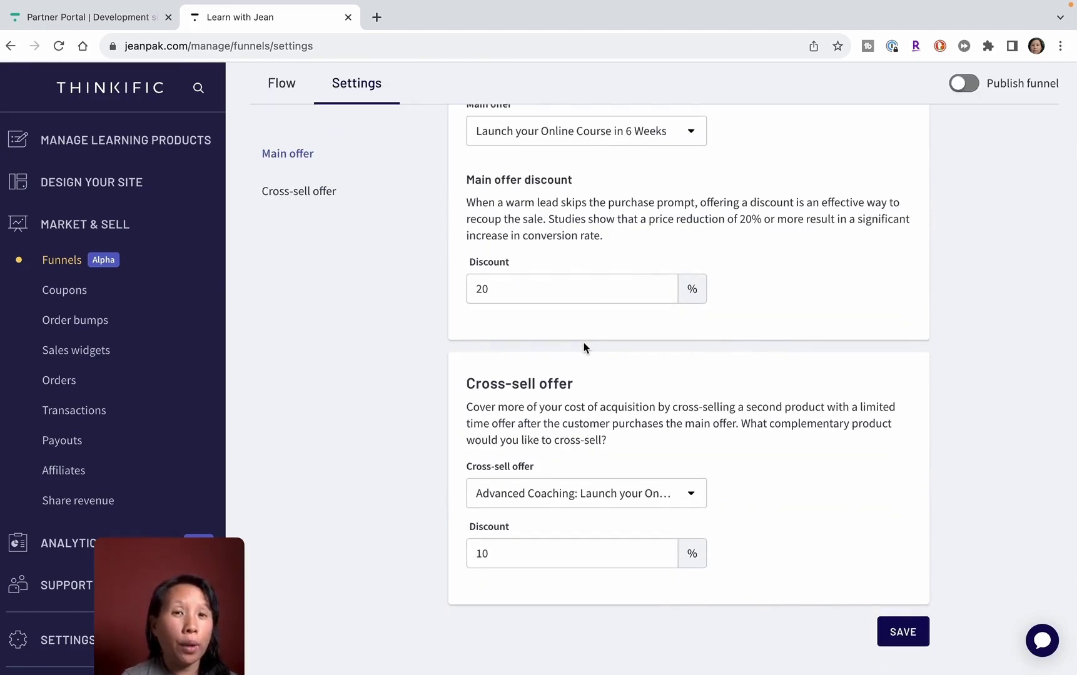
scroll(584, 348, "down", 2)
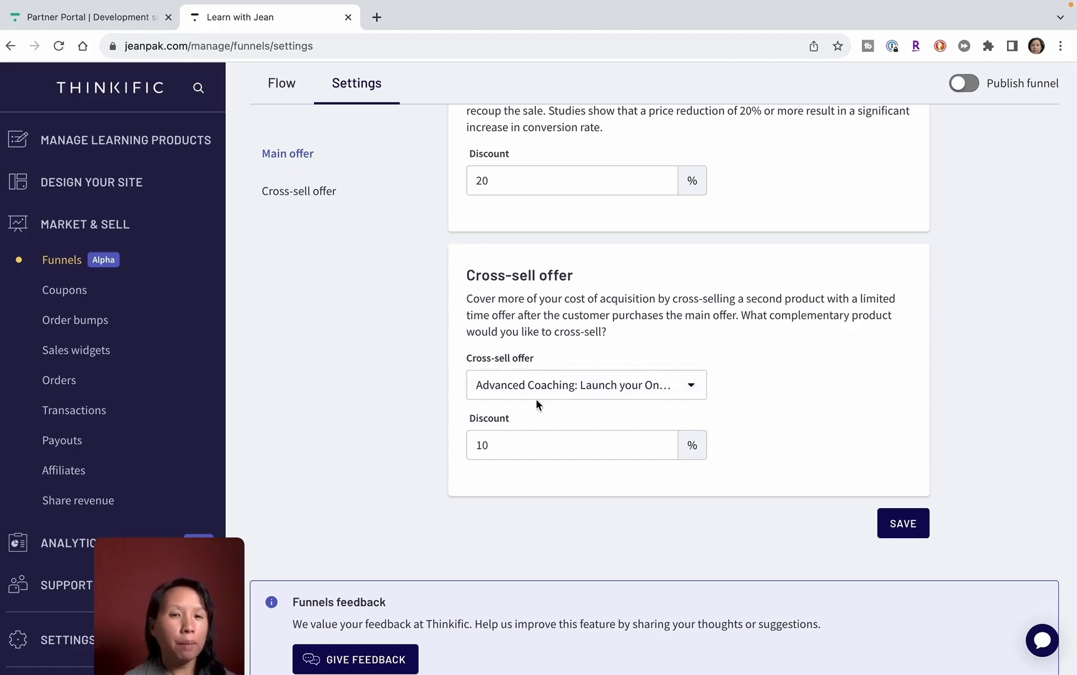
scroll(615, 319, "up", 5)
scroll(618, 324, "down", 4)
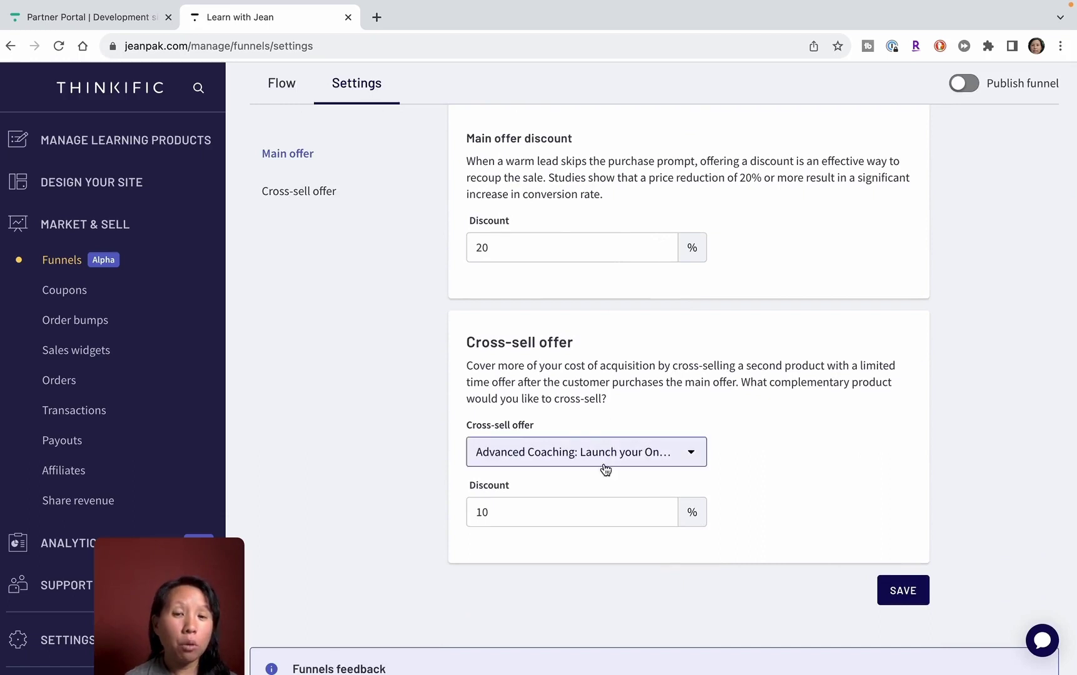
scroll(605, 452, "down", 2)
left_click(624, 353)
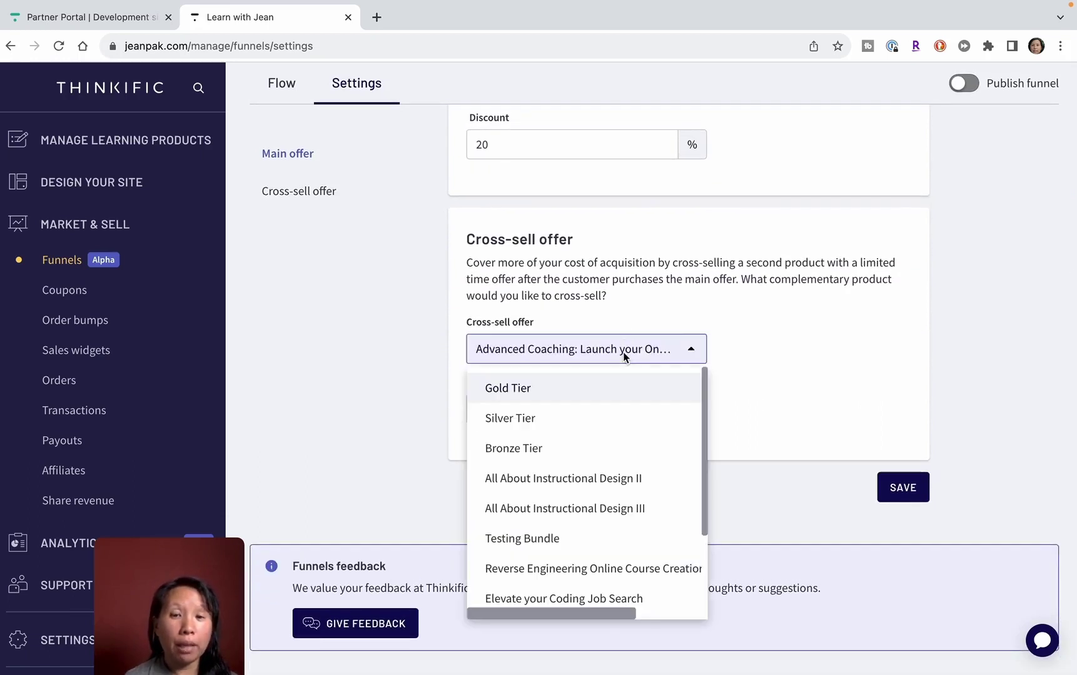
left_click(624, 356)
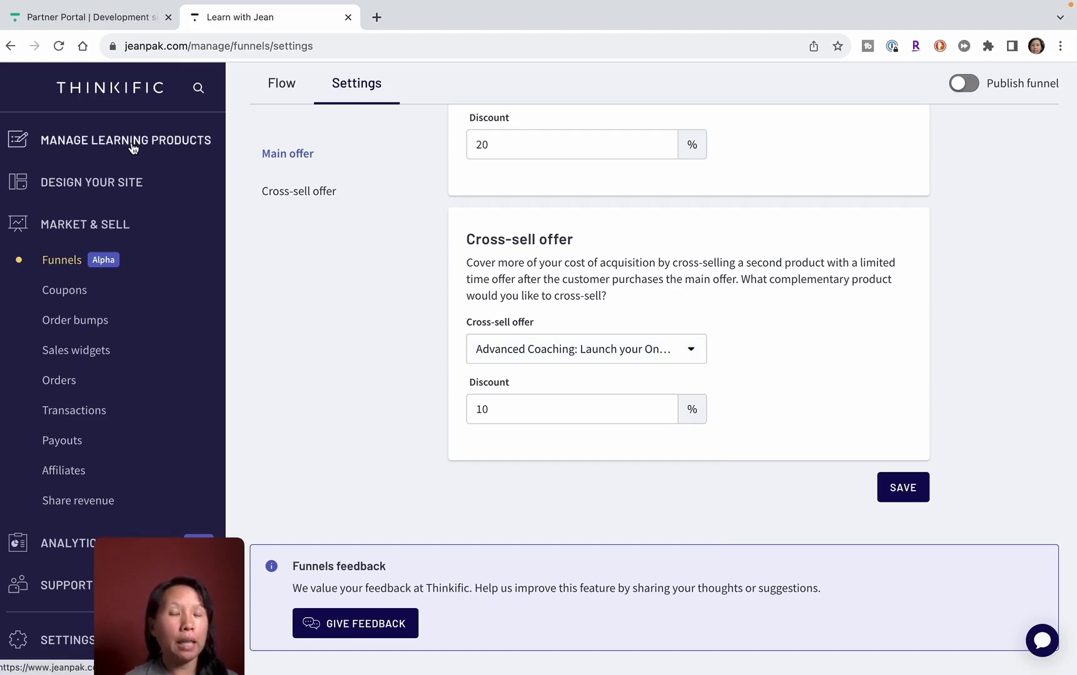
Save the Free Lesson Funnel settings.
scroll(656, 350, "up", 3)
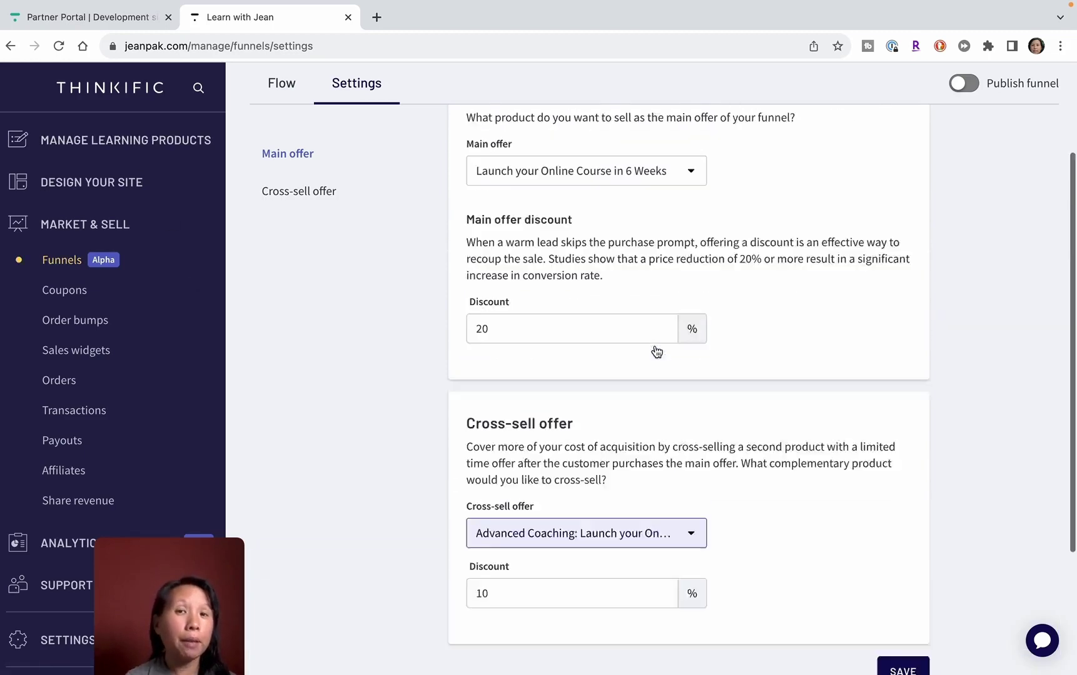
scroll(748, 422, "down", 5)
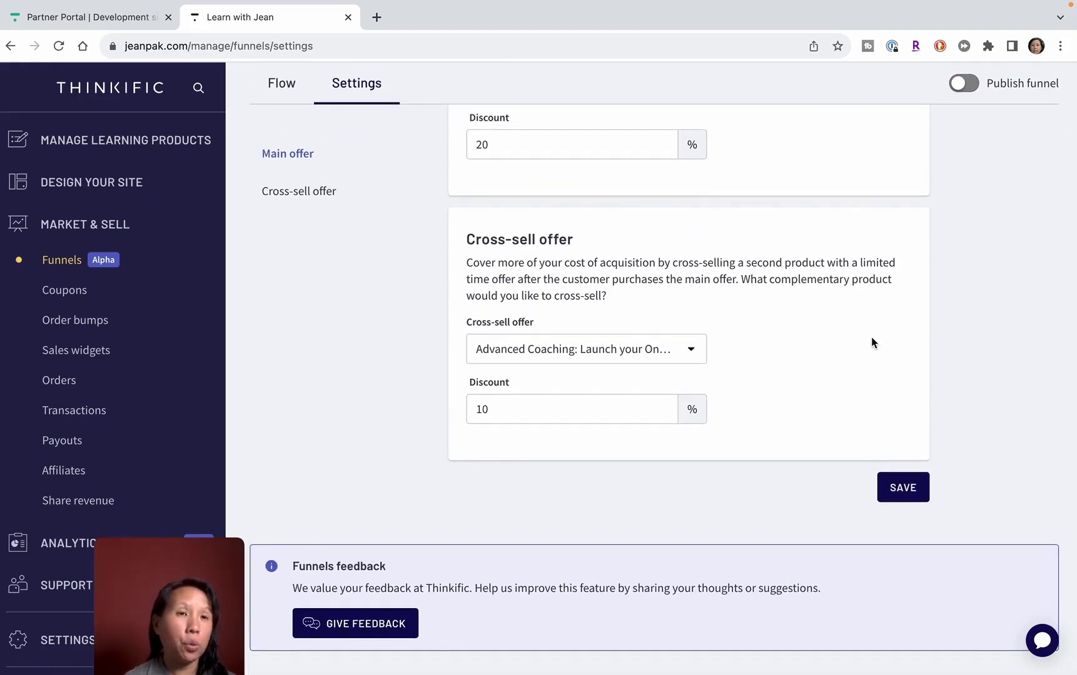
left_click(905, 493)
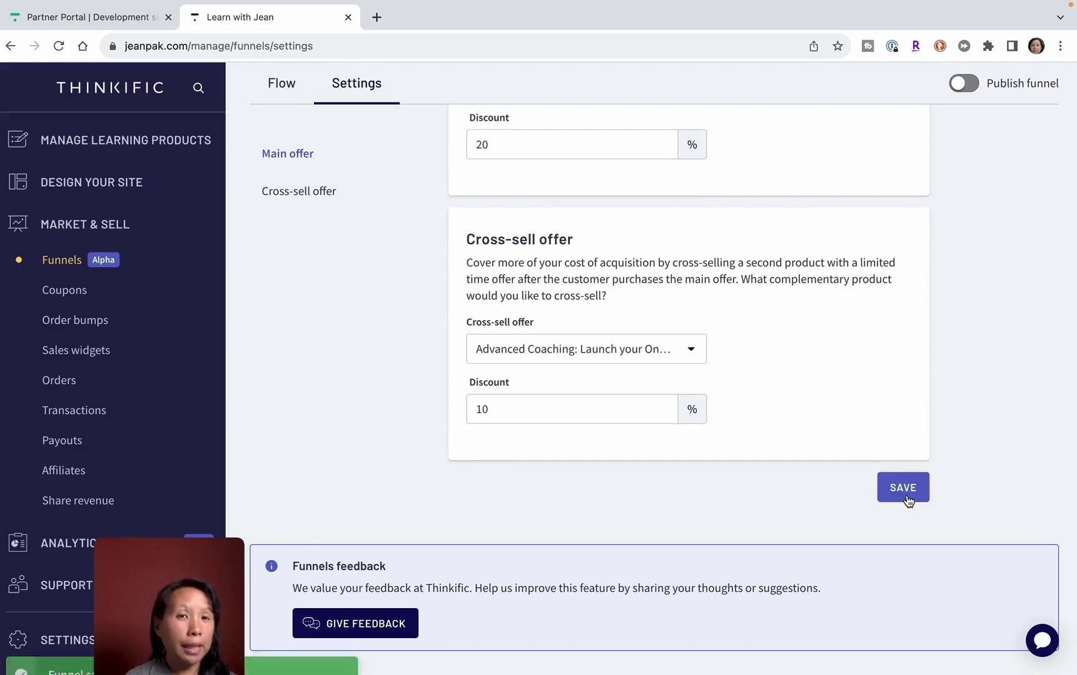
scroll(893, 400, "up", 5)
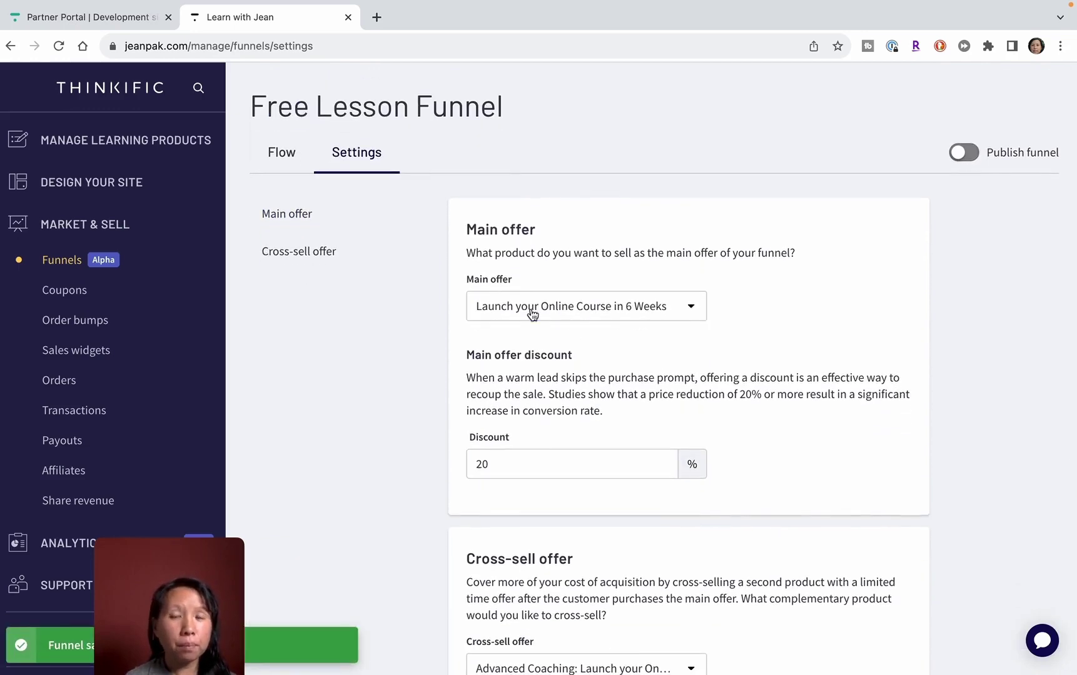
From the funnel flow, open the Lead Capture Page step for editing.
left_click(282, 152)
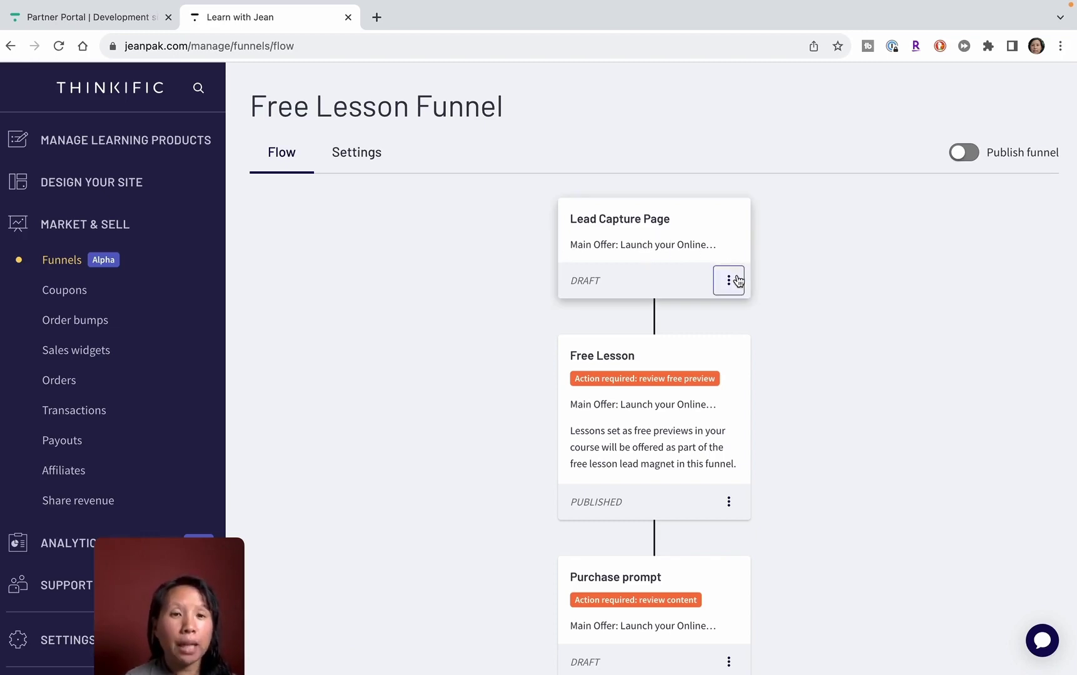
left_click(732, 285)
left_click(681, 323)
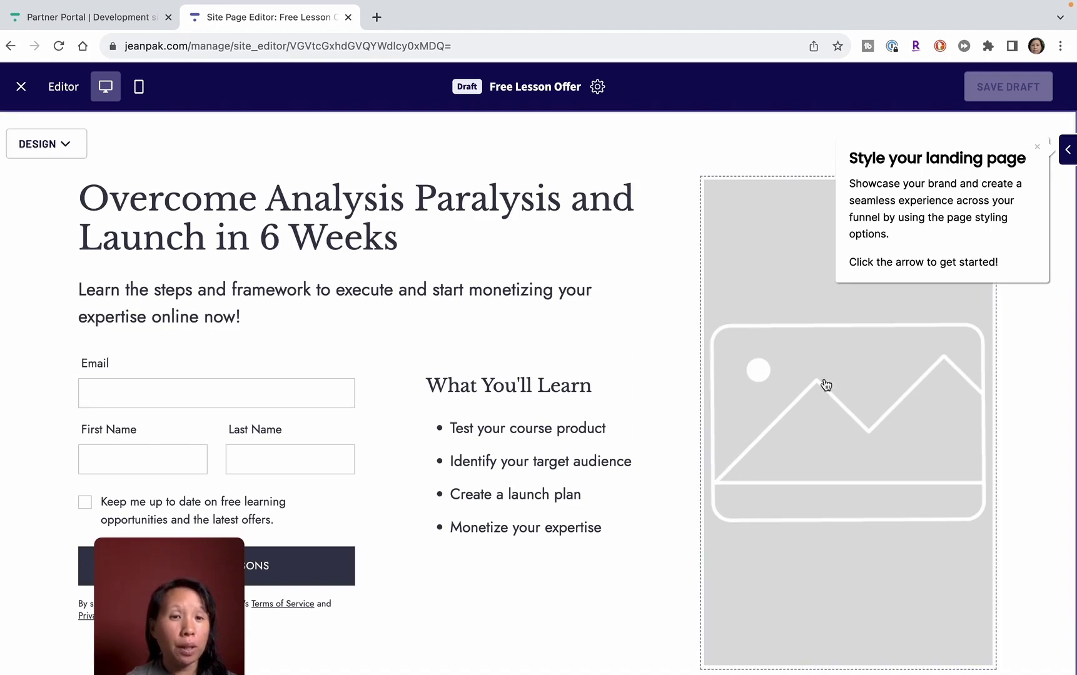
scroll(825, 401, "down", 2)
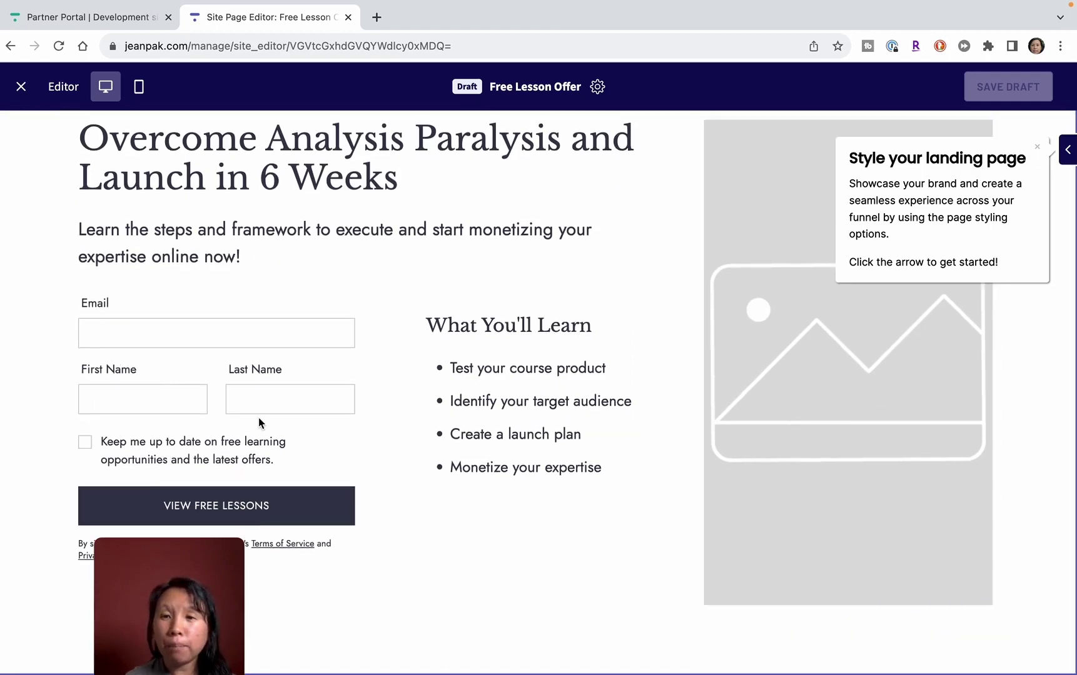
left_click_drag(183, 593, 577, 601)
scroll(552, 394, "up", 1)
scroll(552, 394, "up", 2)
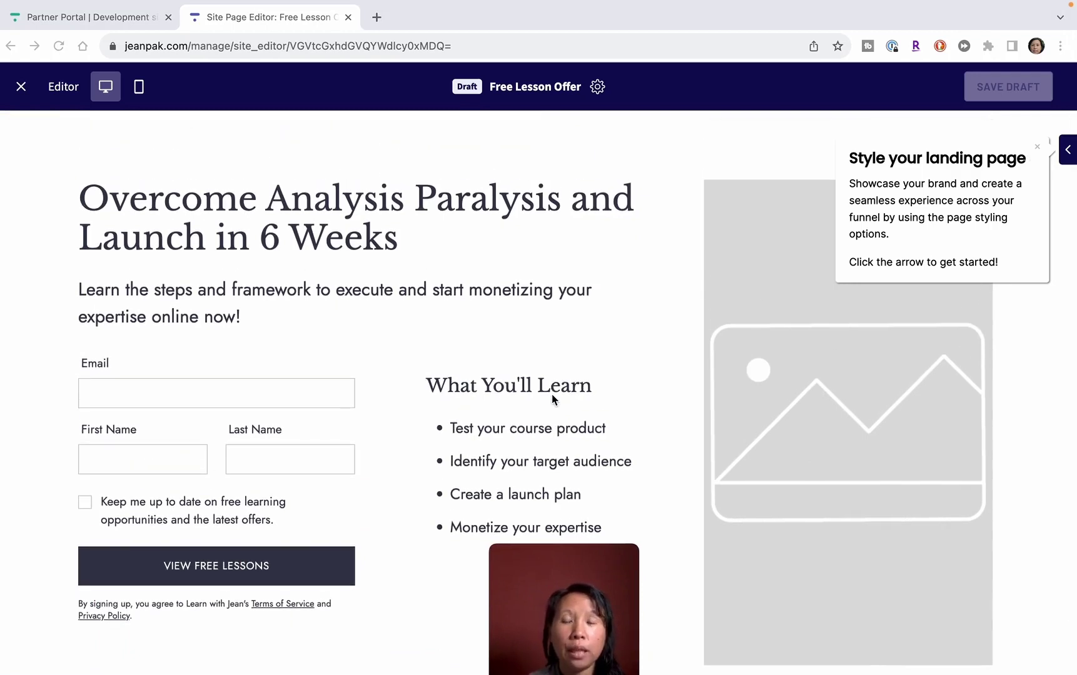
left_click(136, 90)
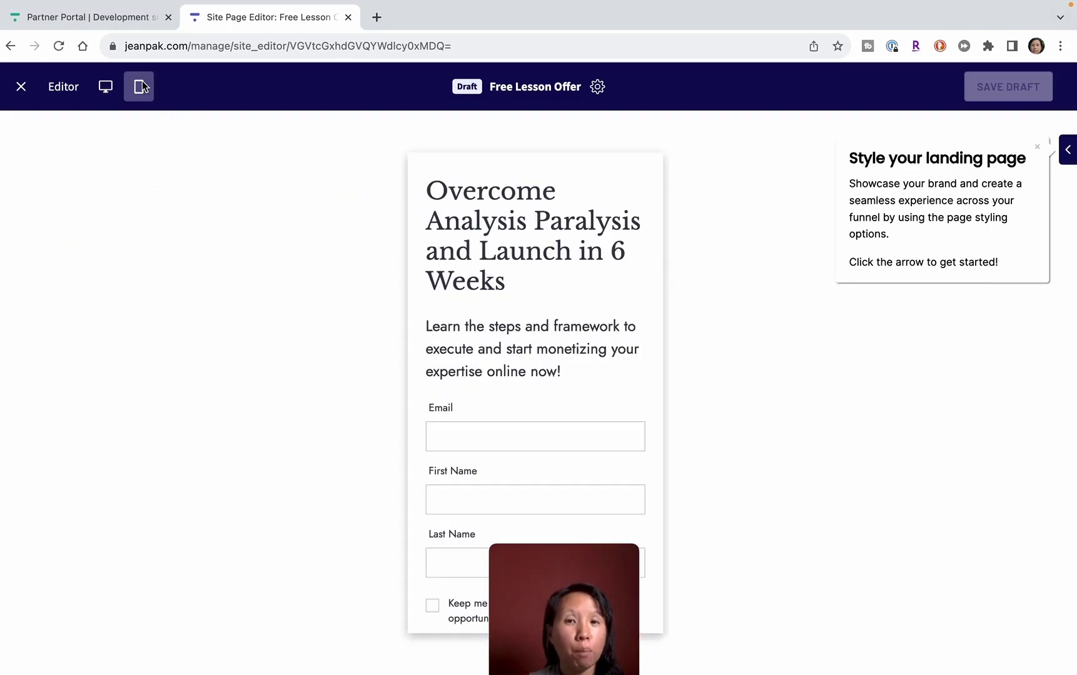
left_click(105, 87)
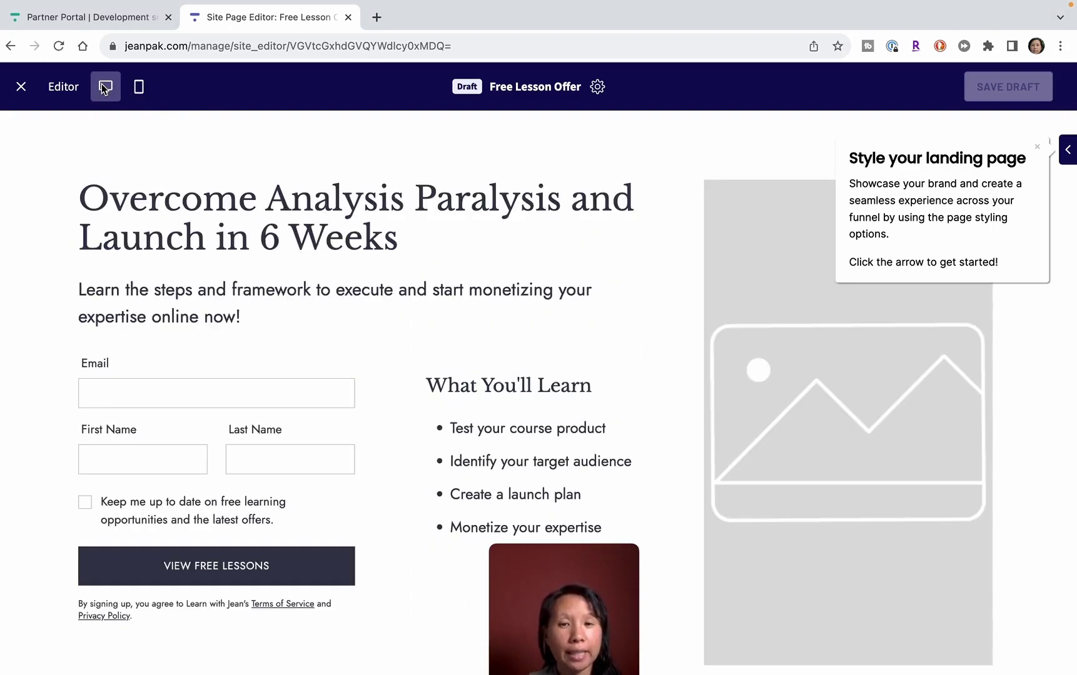
mouse_move(203, 177)
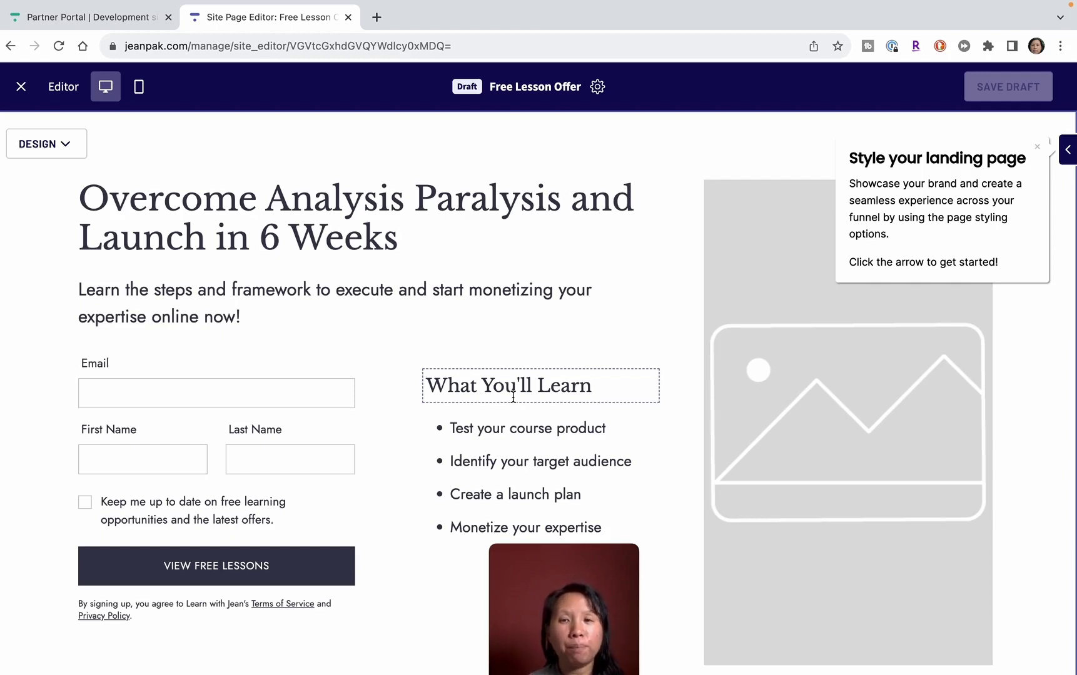
Select the page title and the outcome bullets, down to Monetize your expertise.
left_click(377, 199)
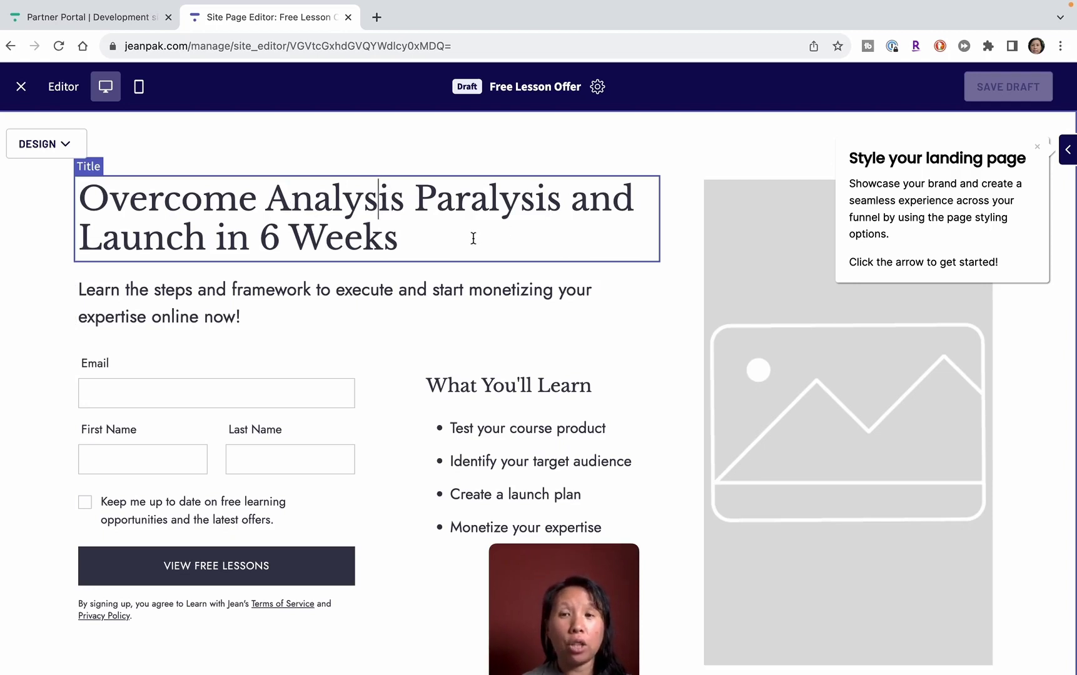
left_click(542, 429)
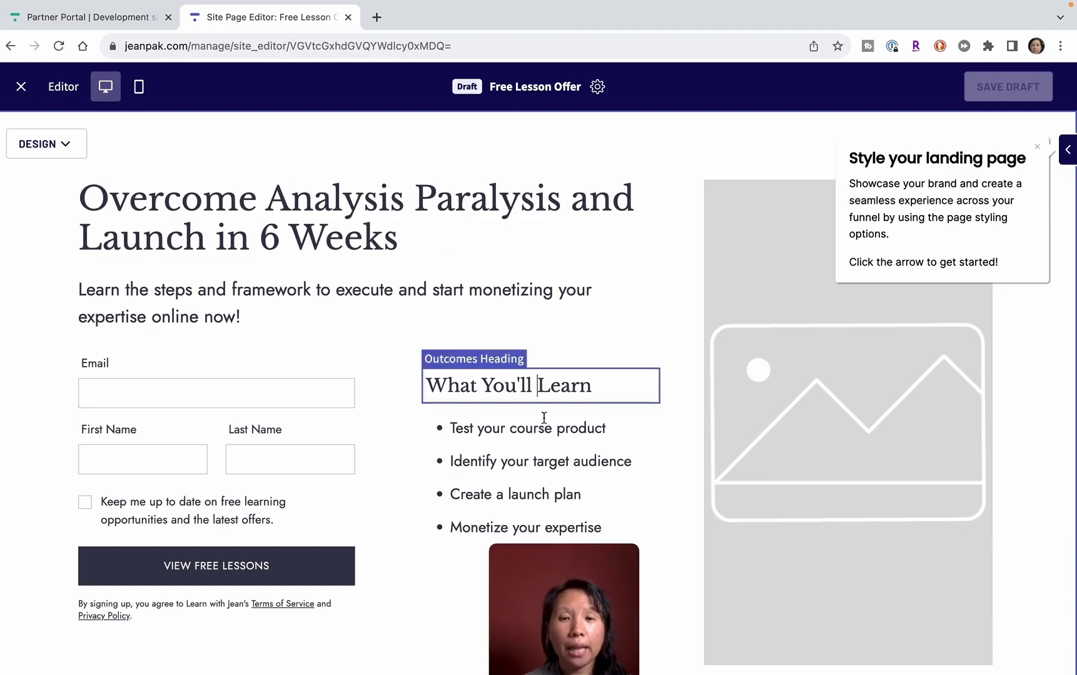
left_click(547, 460)
scroll(545, 458, "down", 2)
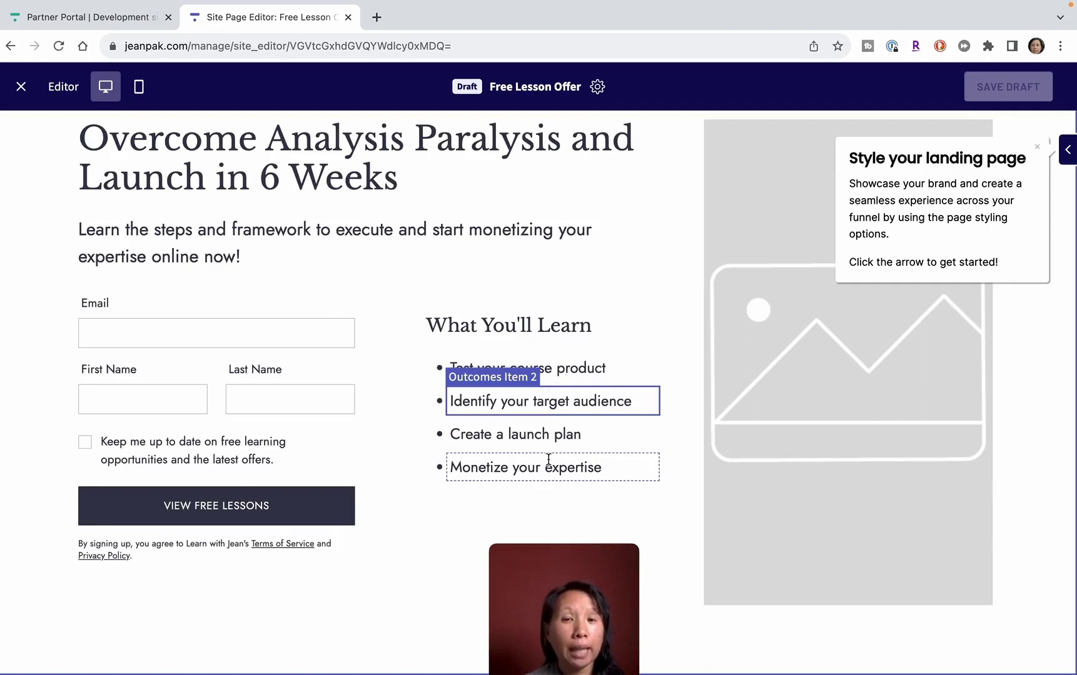
left_click(544, 466)
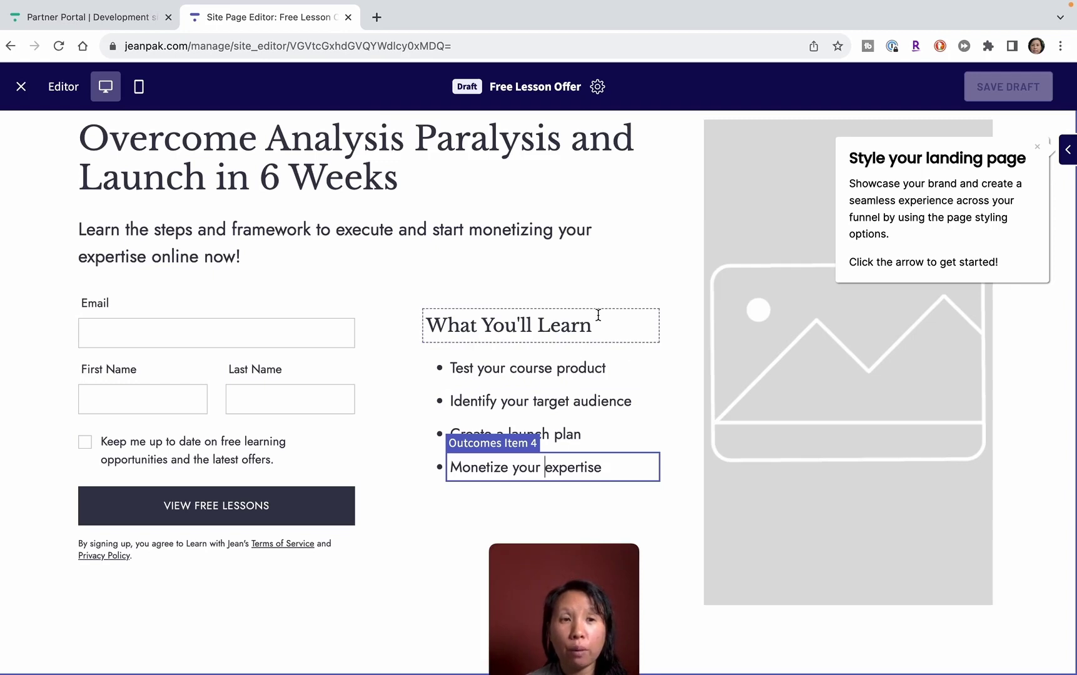
Change the outcomes heading to "What You'll Learn In the Course!" and save the draft.
left_click(613, 333)
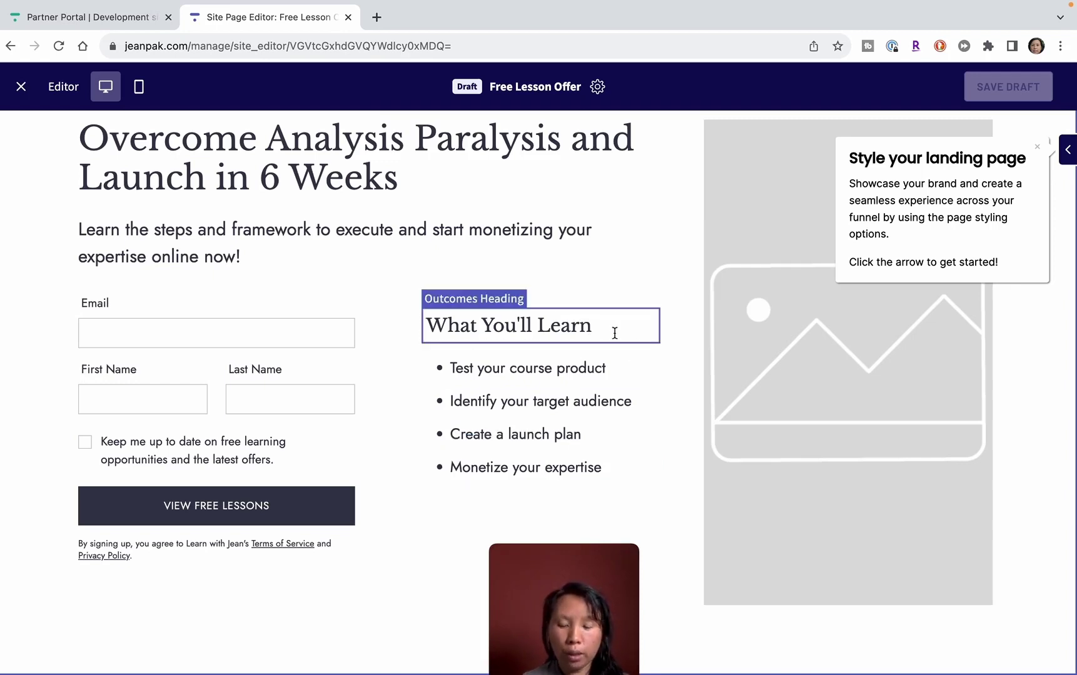
type("In the Course!")
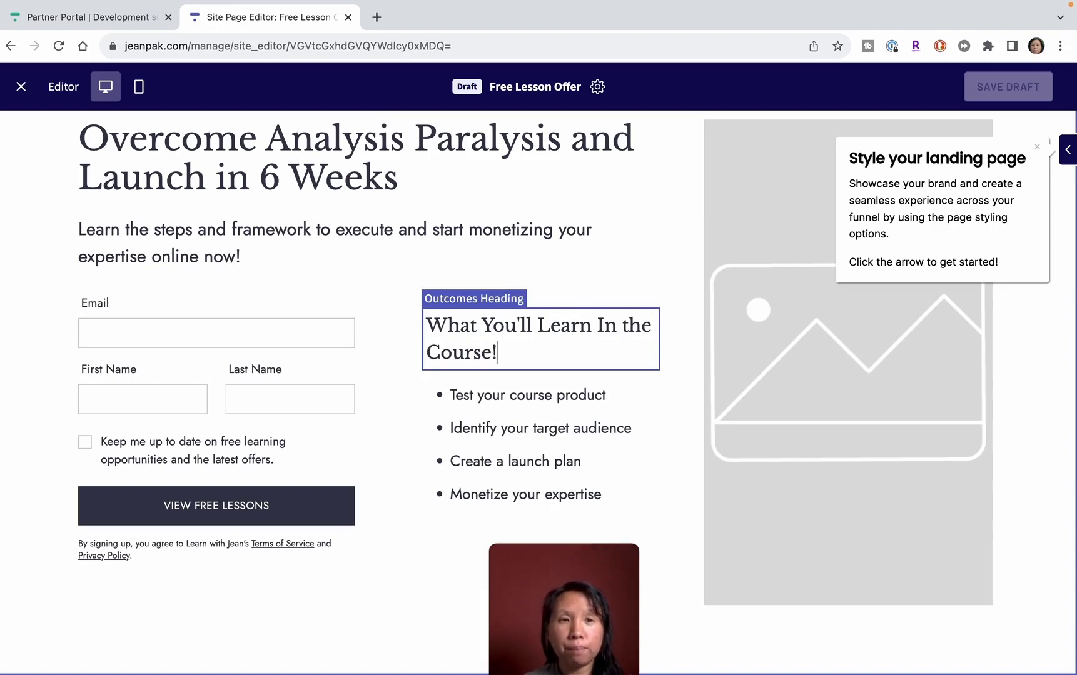
left_click(548, 411)
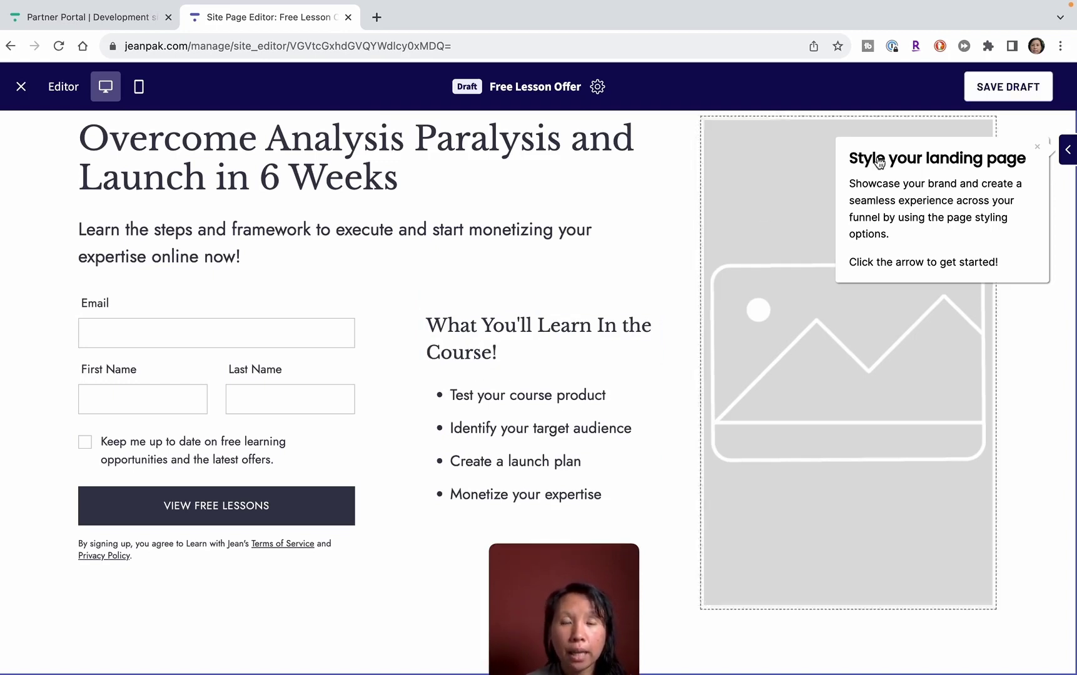
left_click(1032, 87)
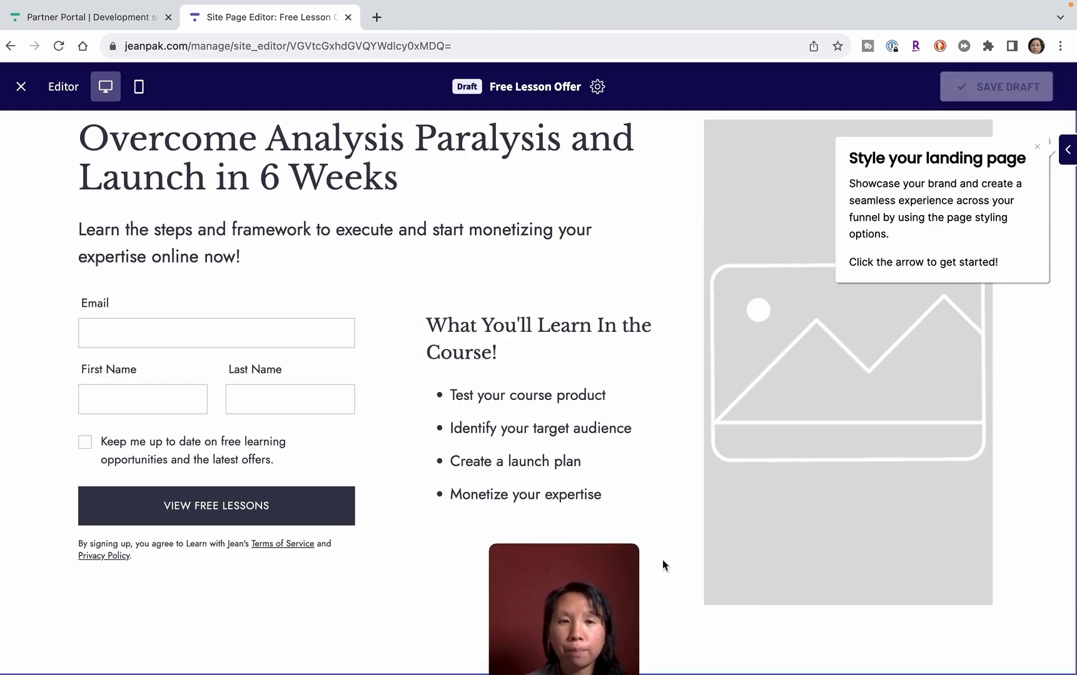
left_click(833, 321)
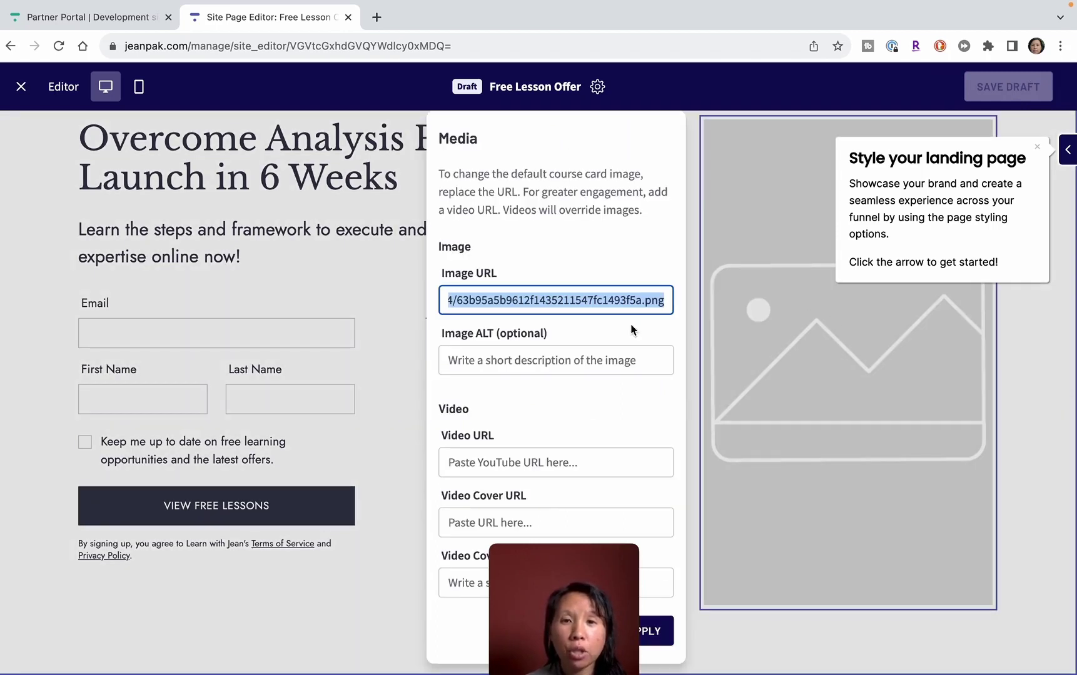
left_click(621, 302)
key("super+a")
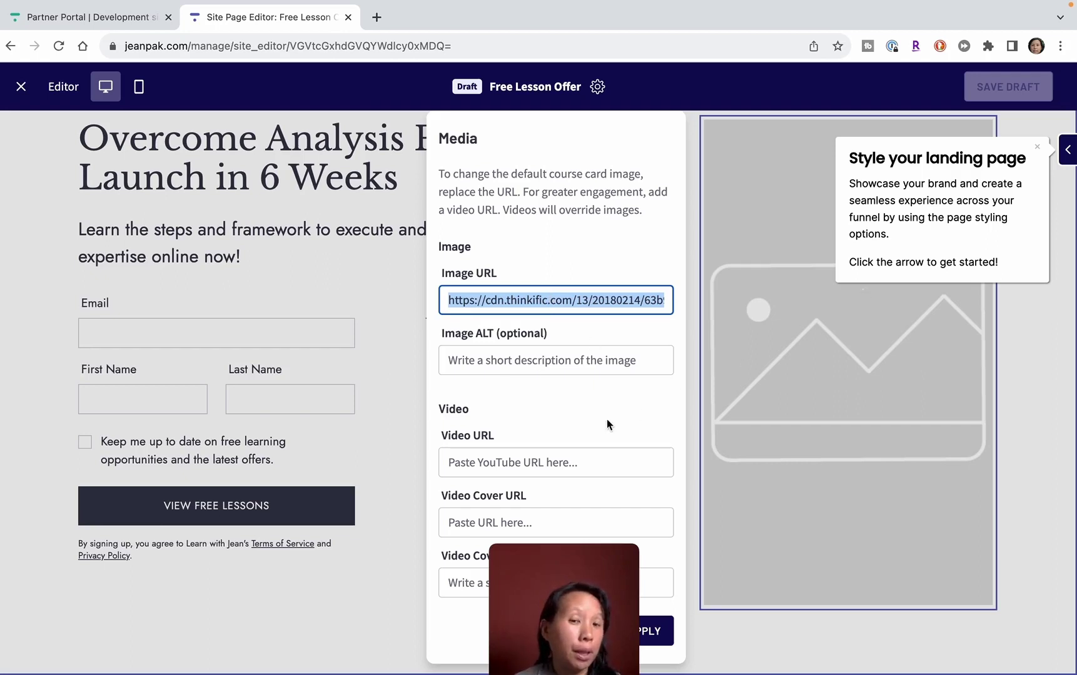
left_click_drag(609, 585, 262, 589)
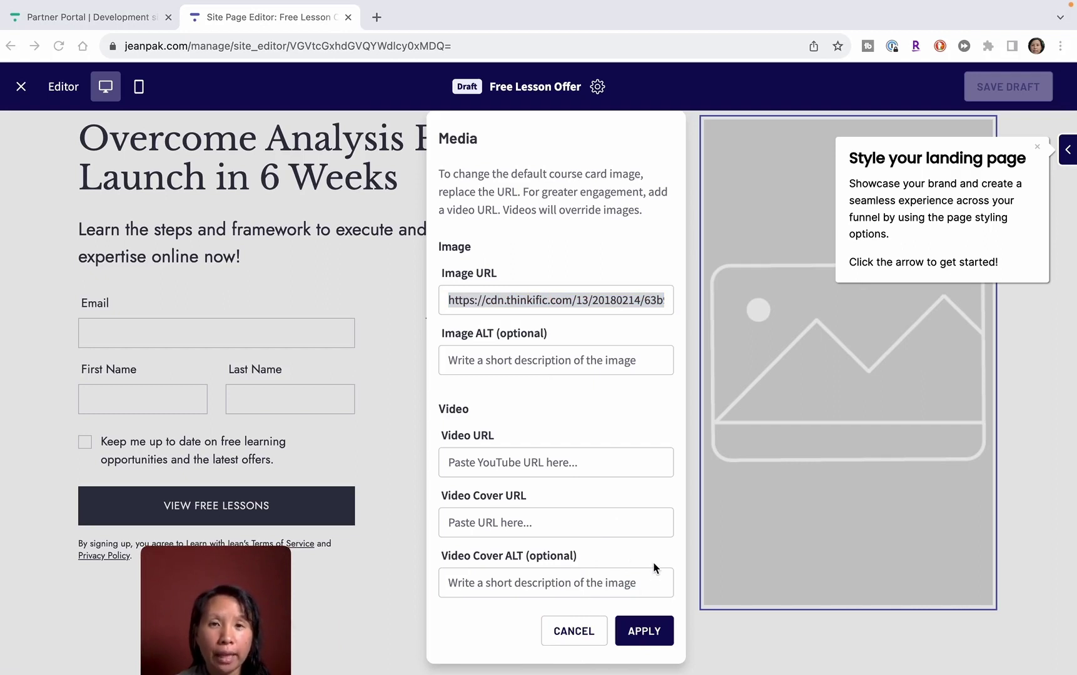
left_click(579, 632)
left_click(583, 635)
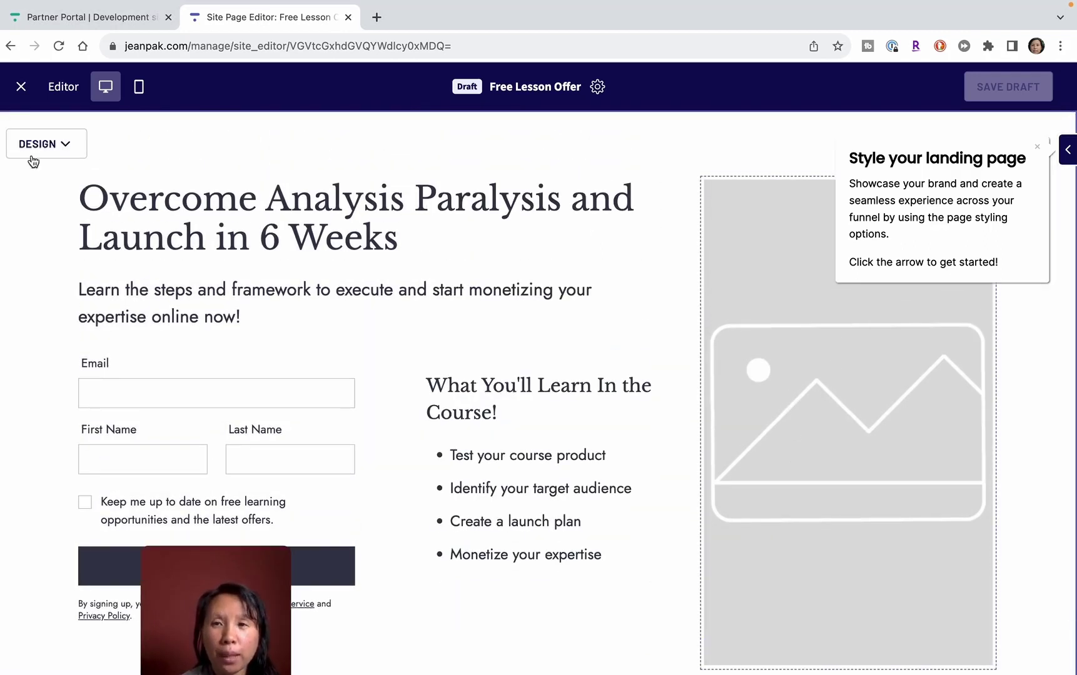
Switch the page to the layout with a full-width heading and image beside the form.
left_click(65, 152)
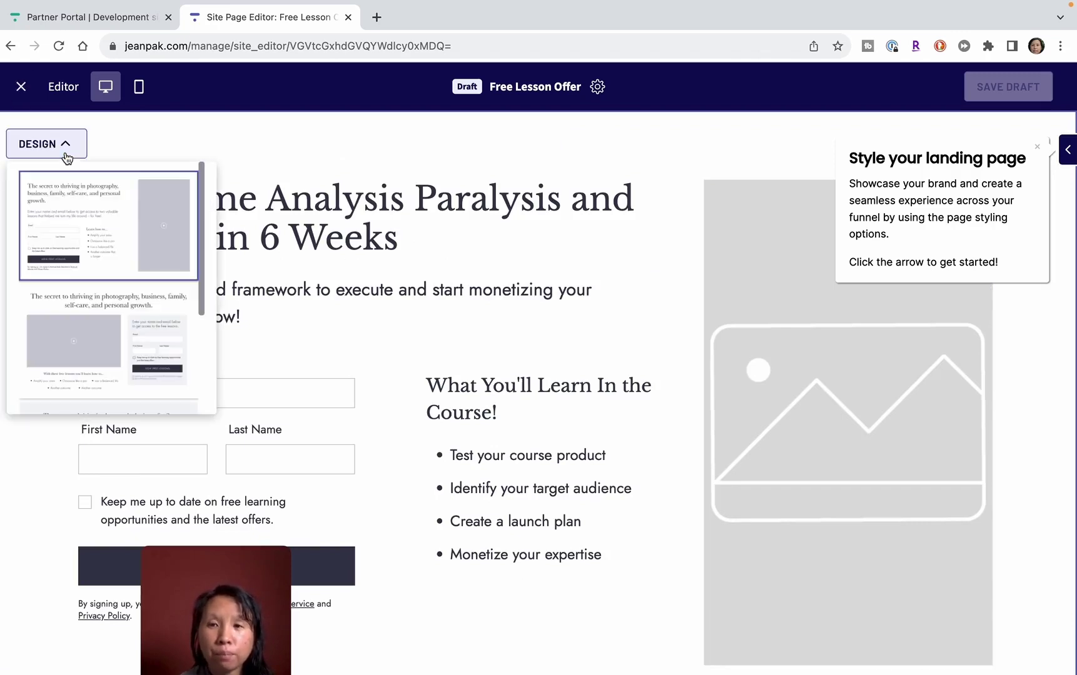
left_click(120, 289)
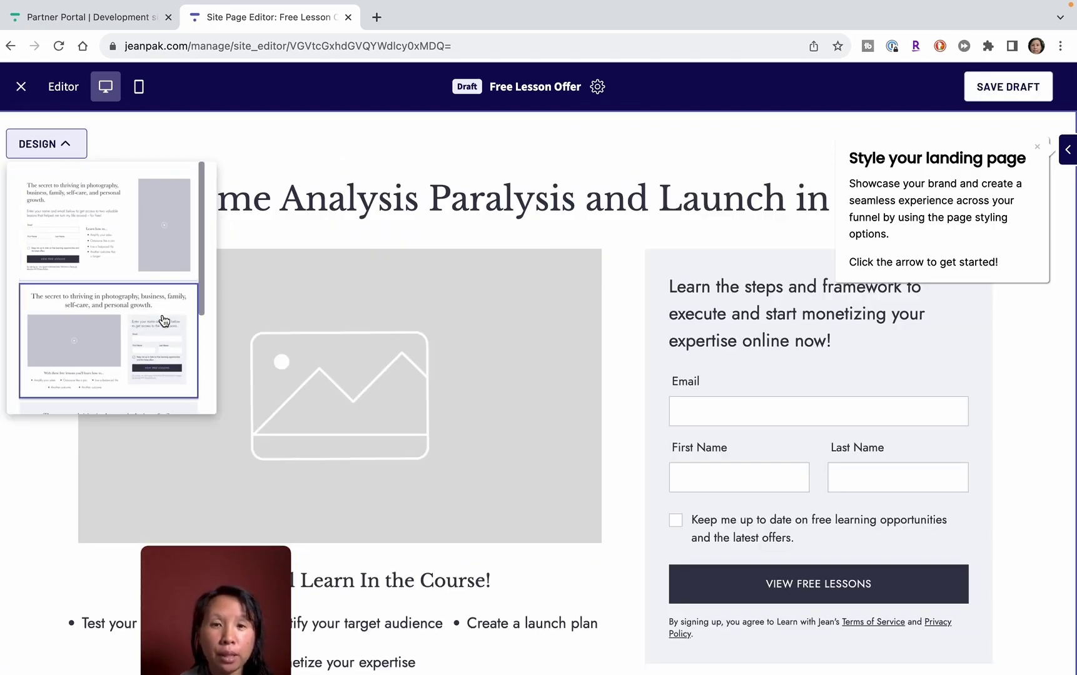
left_click(626, 400)
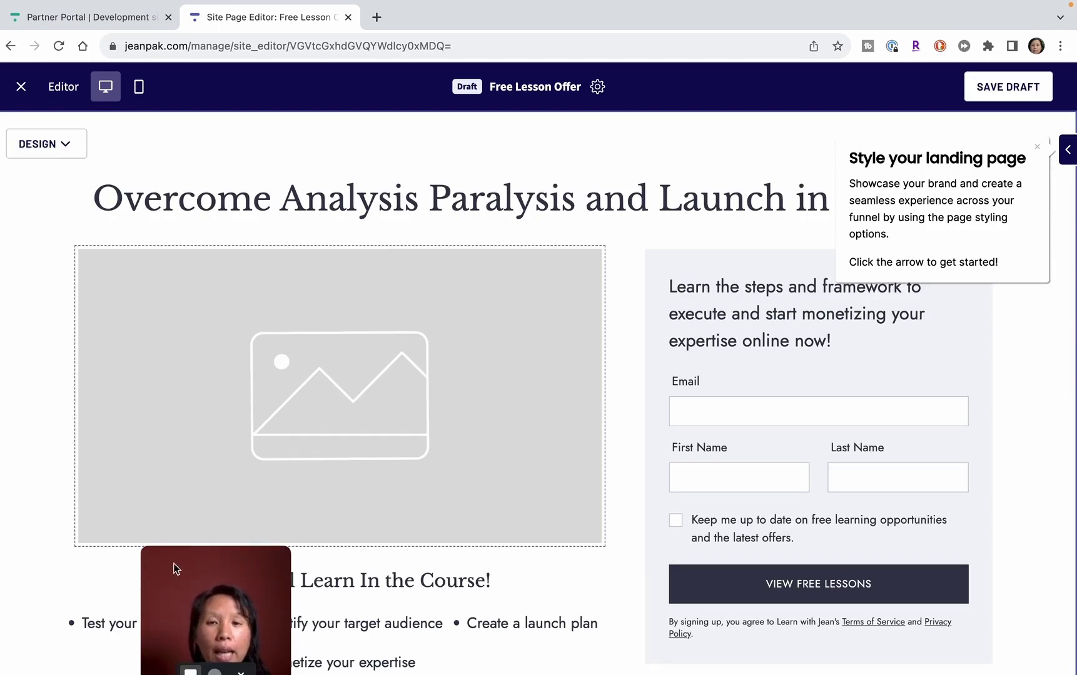
Look over the new layout, then leave the editor discarding unsaved changes.
left_click_drag(226, 589, 290, 273)
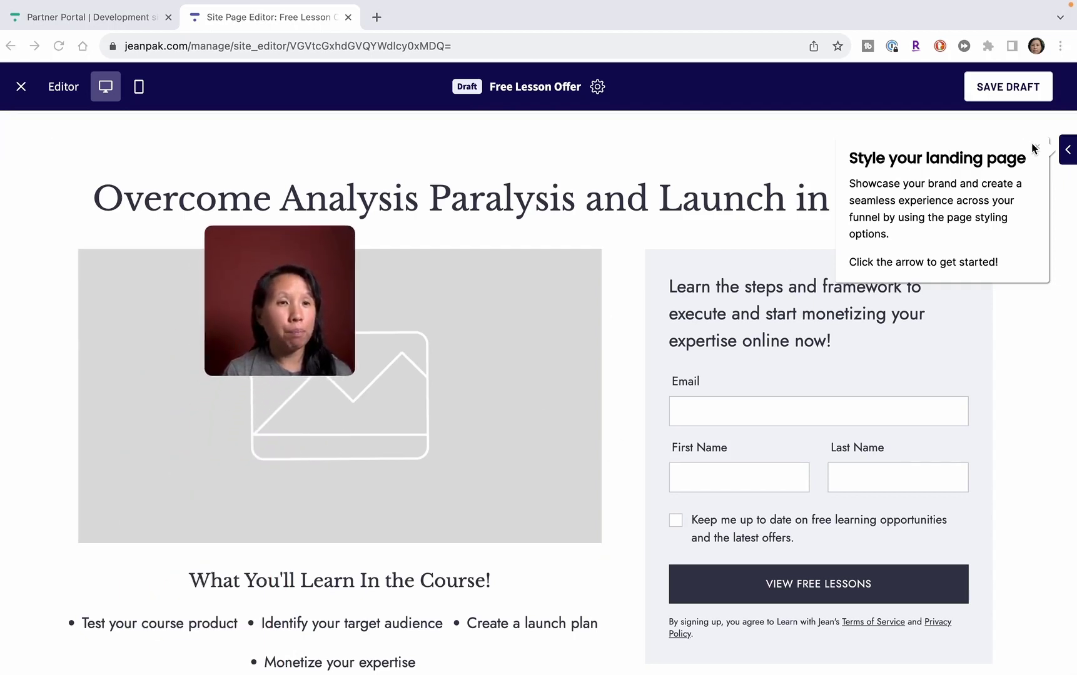
scroll(834, 307, "down", 3)
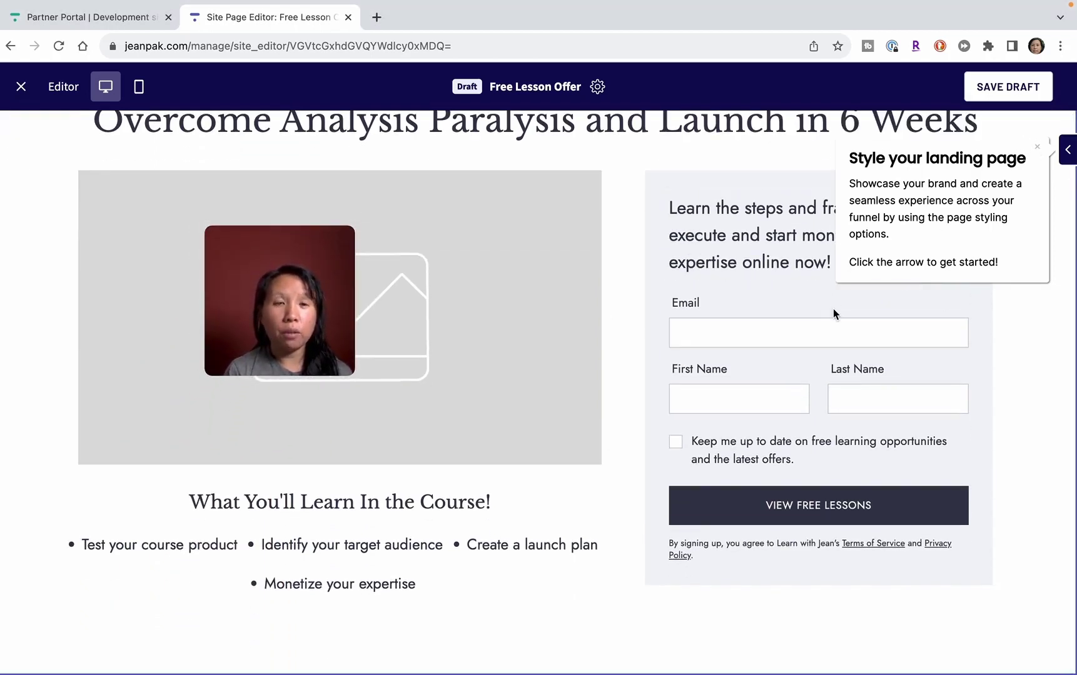
scroll(834, 307, "up", 3)
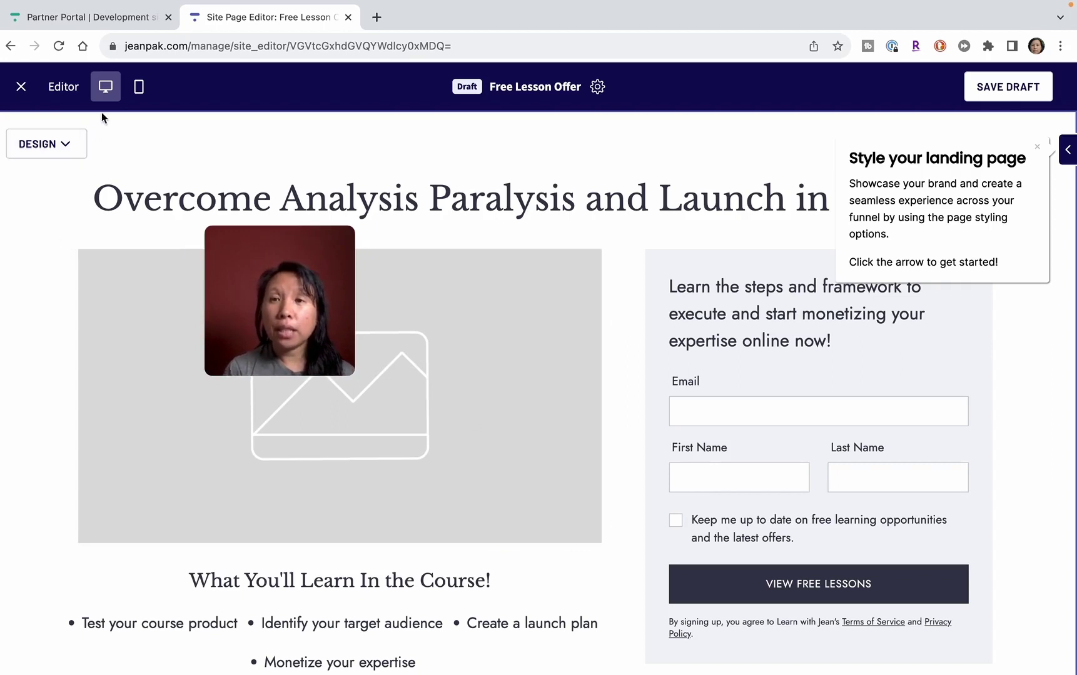
left_click(21, 88)
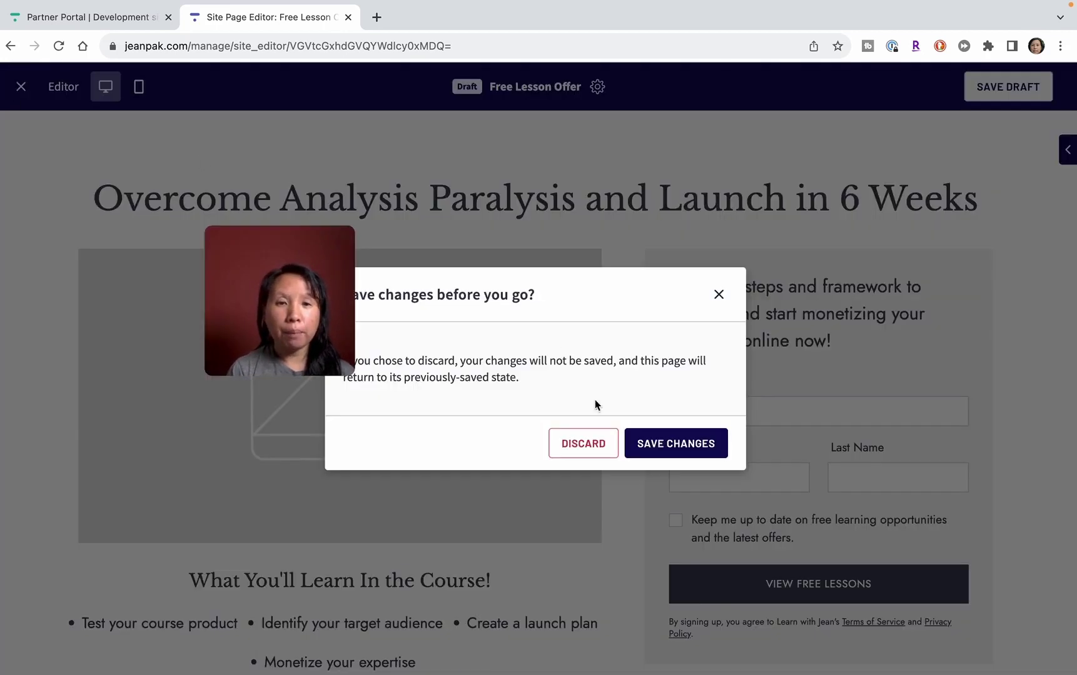
left_click(580, 436)
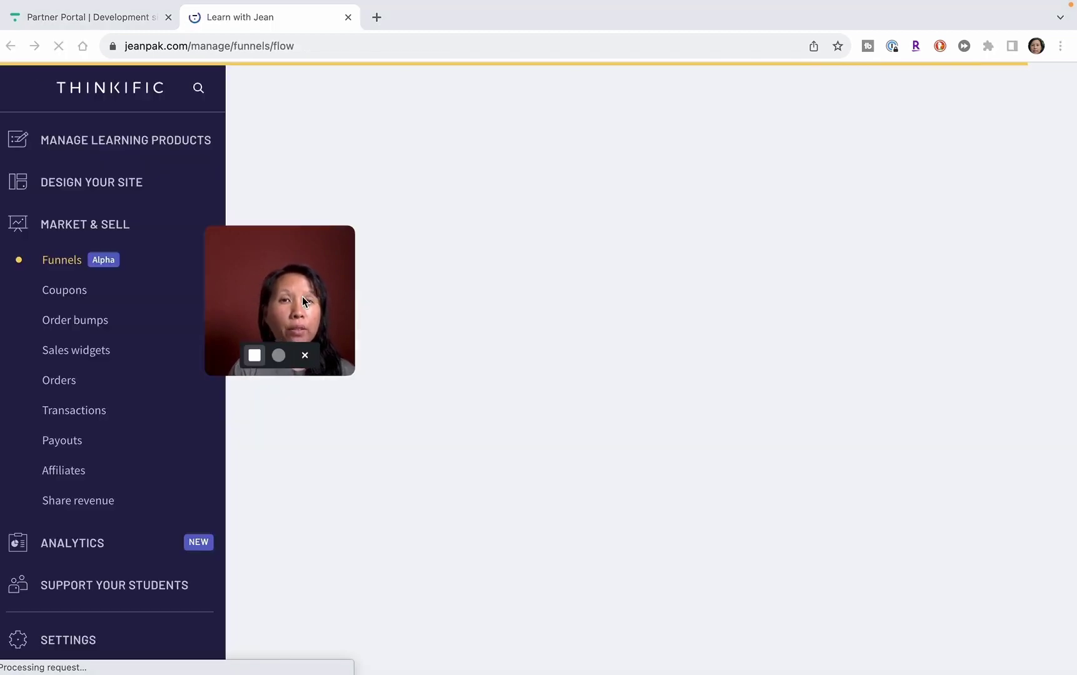
Scroll the funnel flow to bring the Free Lesson step card into view.
left_click_drag(303, 297, 175, 286)
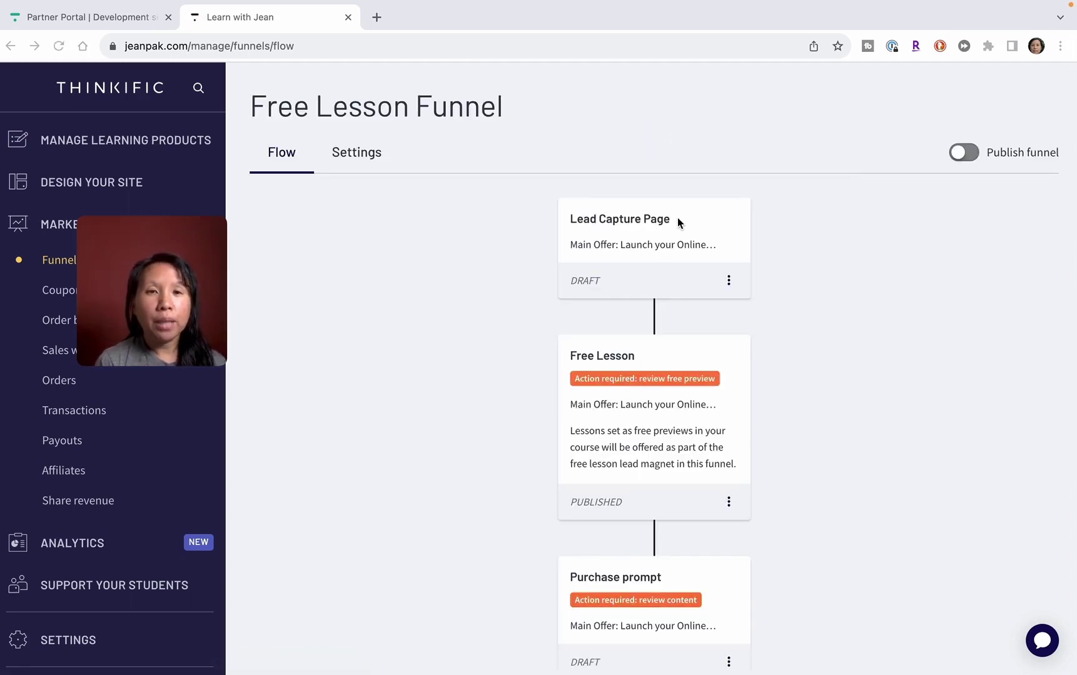
scroll(677, 218, "down", 2)
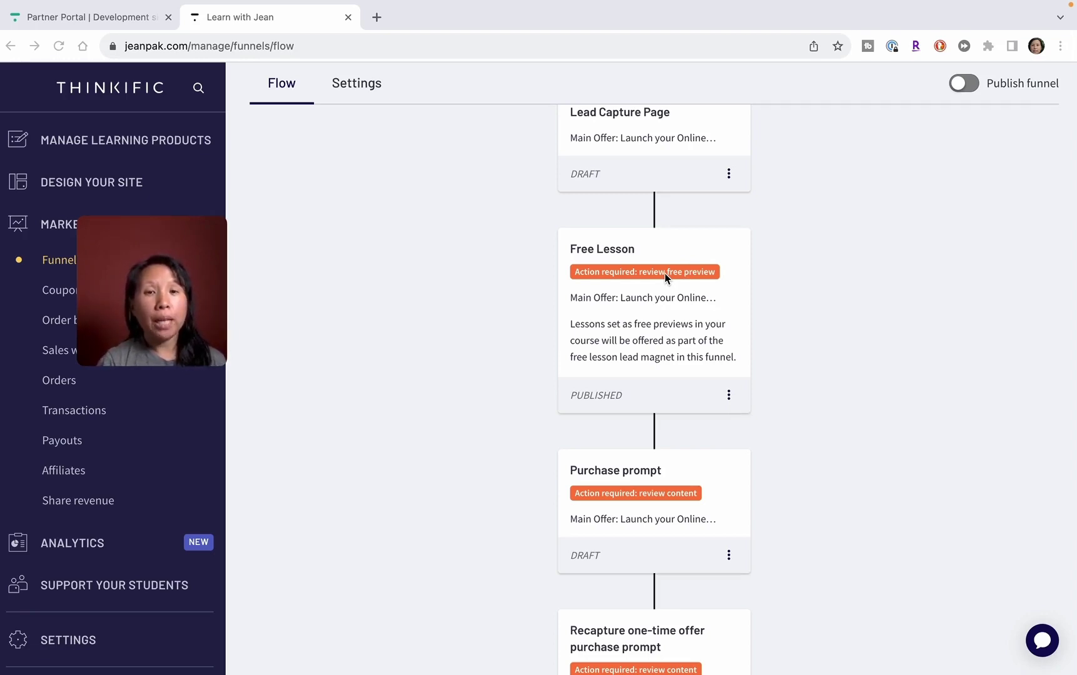
Open the Launch your Online Course in 6 Weeks course behind the Free Lesson step.
left_click(728, 395)
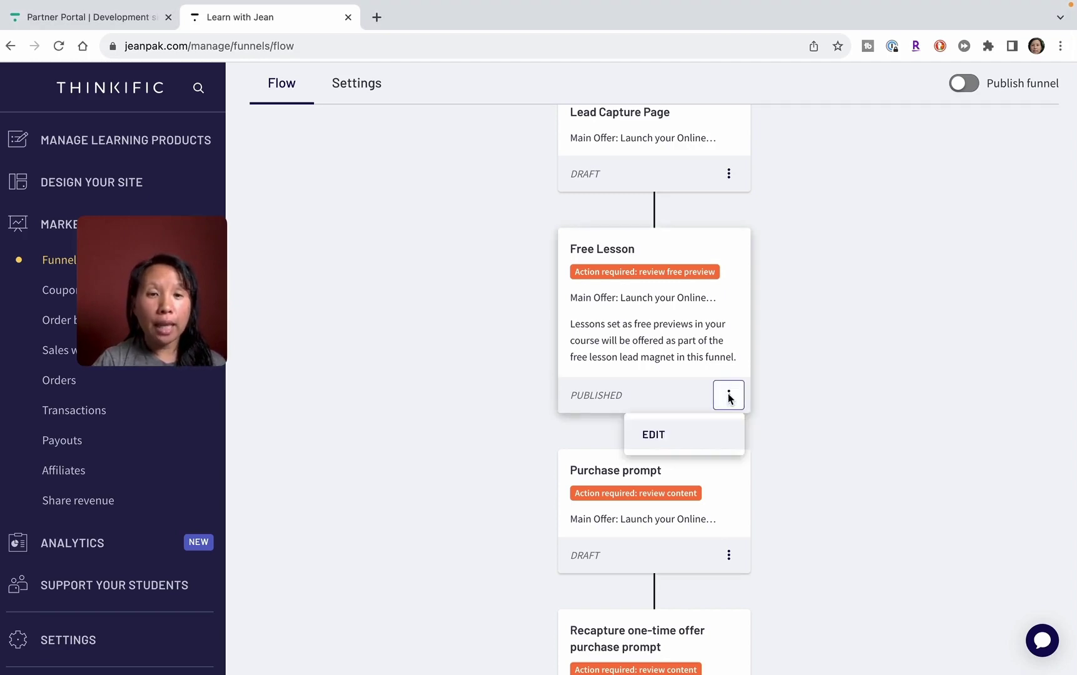
left_click(683, 439)
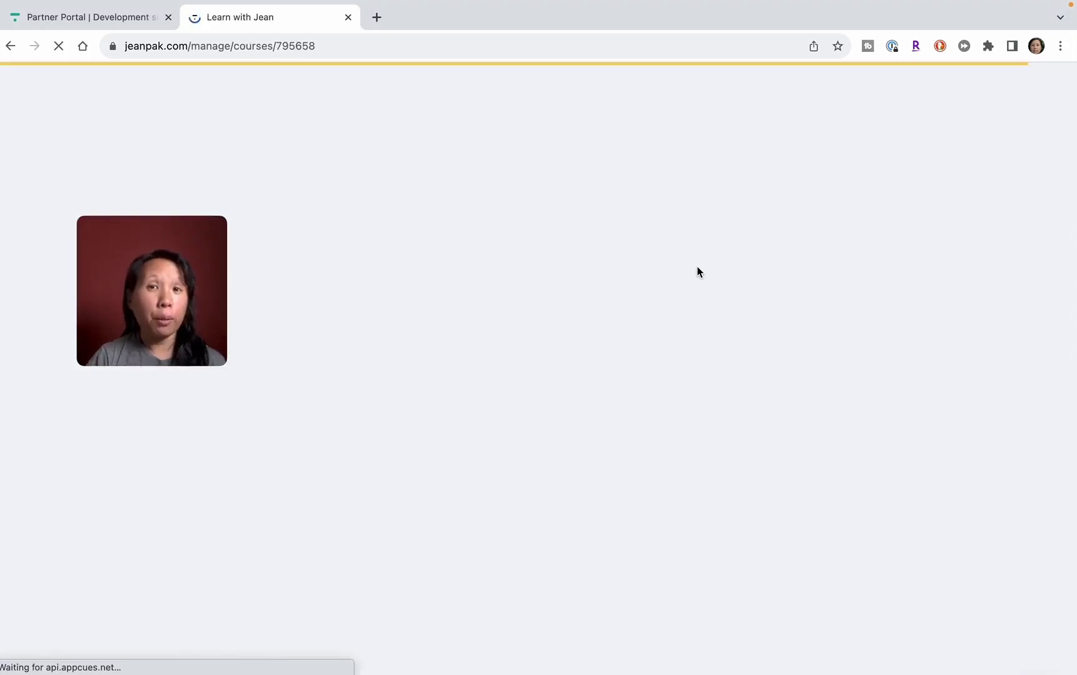
mouse_move(153, 271)
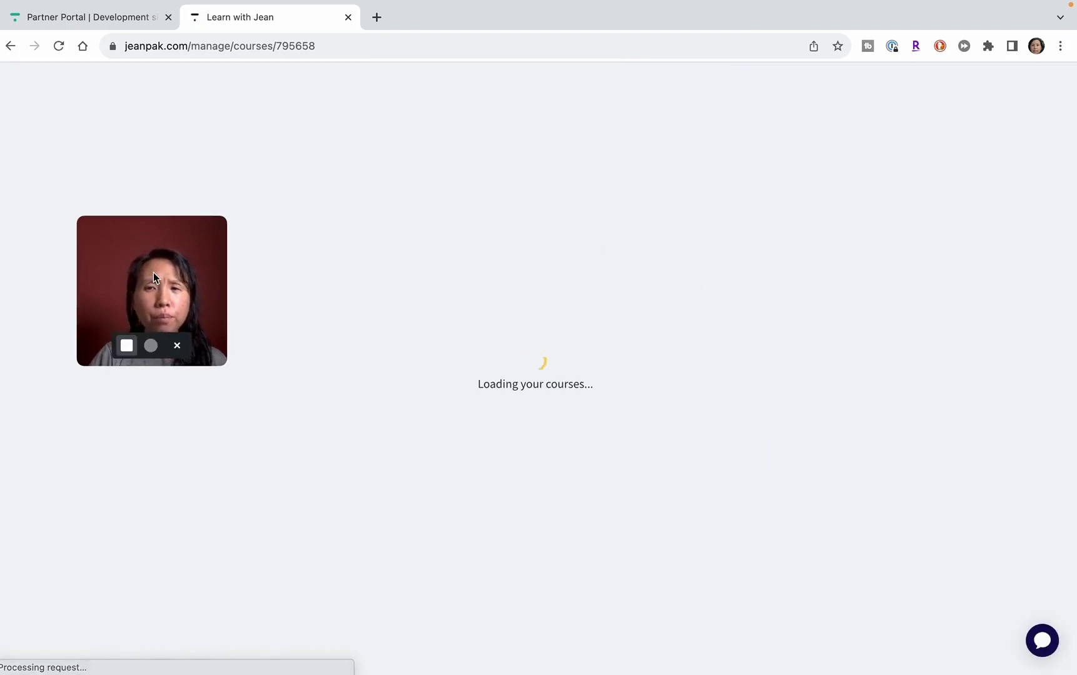
left_click_drag(154, 272, 120, 348)
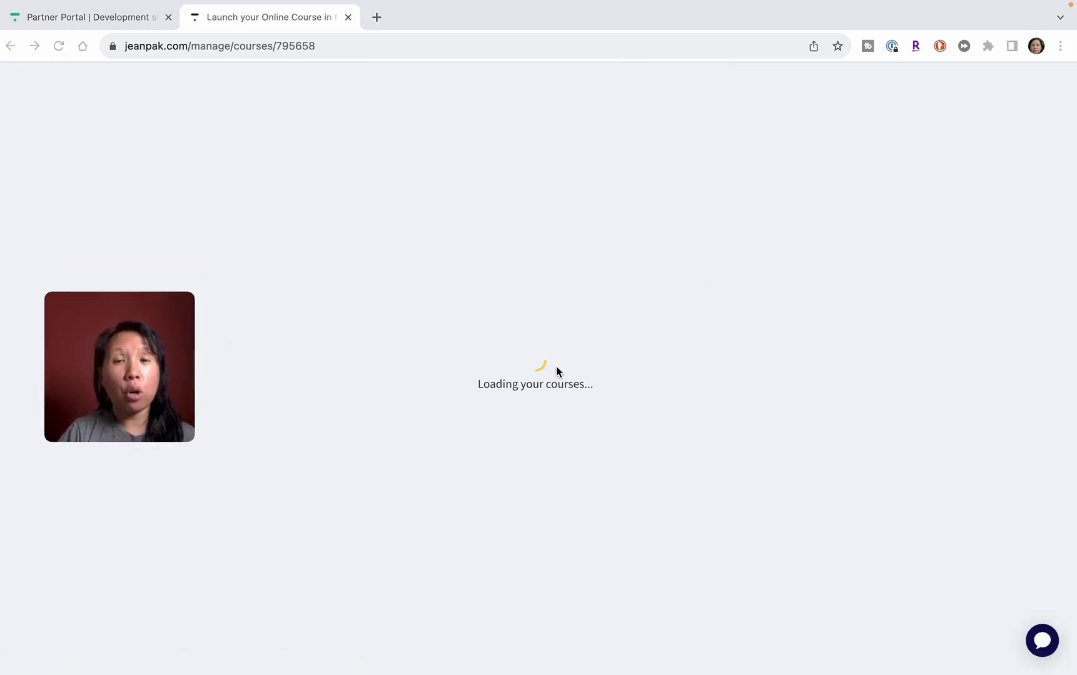
mouse_move(94, 384)
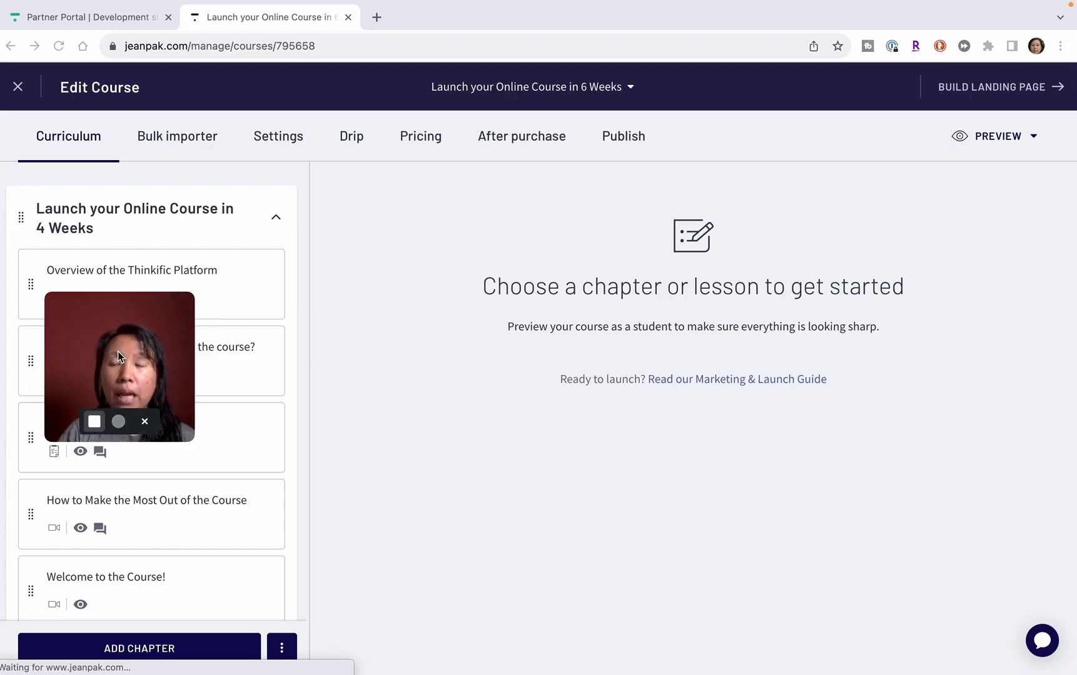
left_click_drag(117, 351, 595, 518)
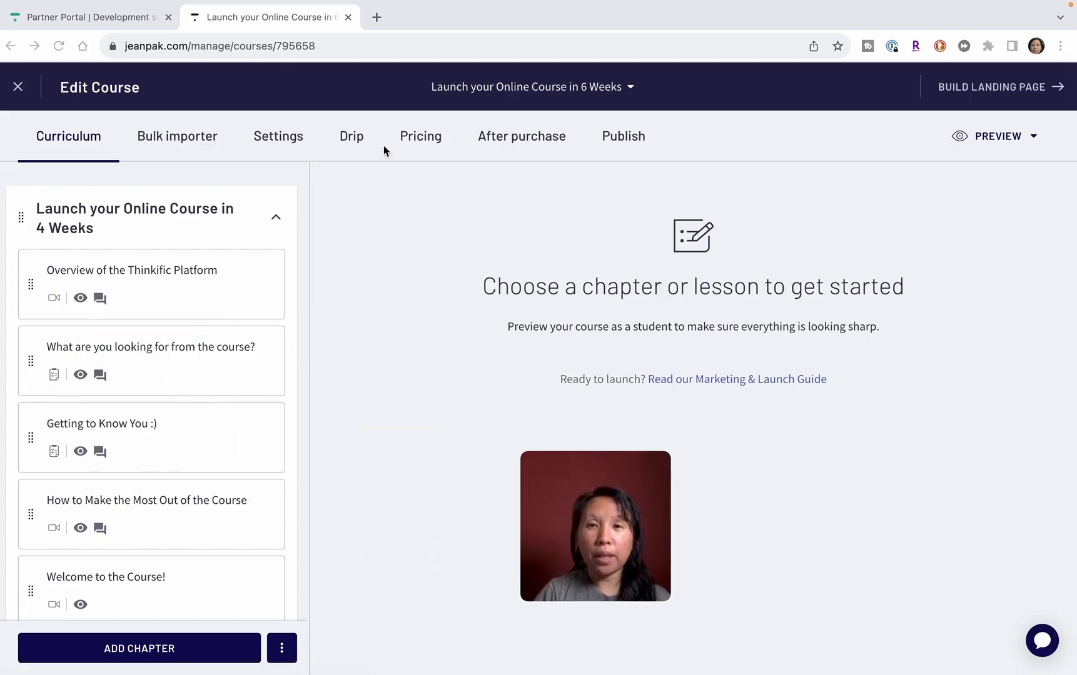
Review the course settings and curriculum, then close the course editor.
left_click(292, 139)
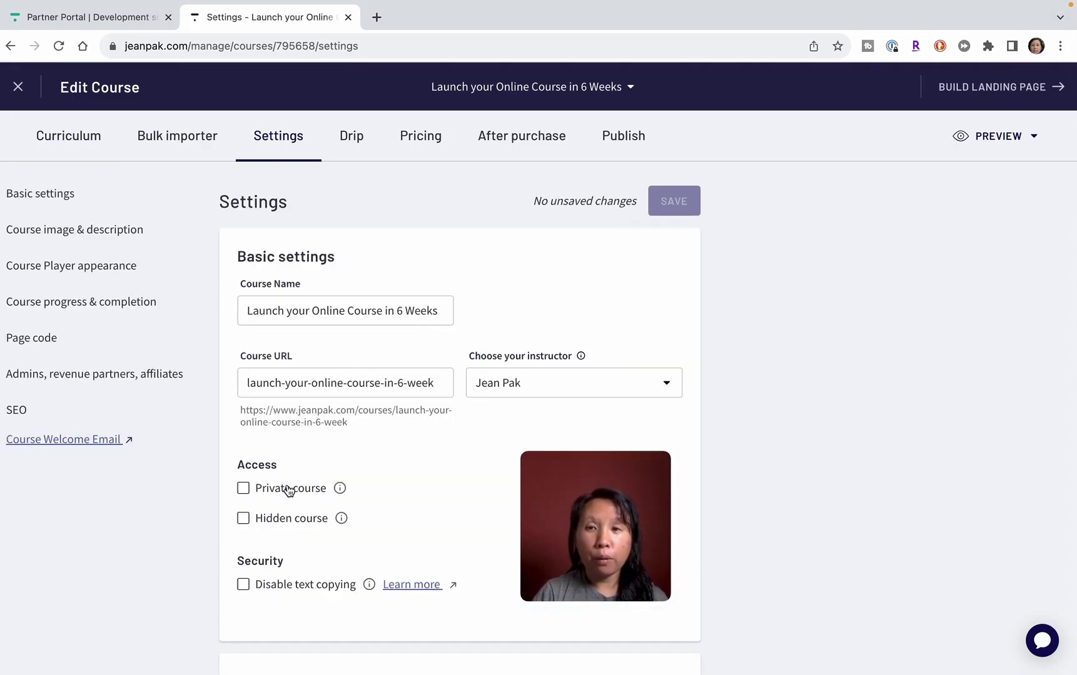
left_click(75, 148)
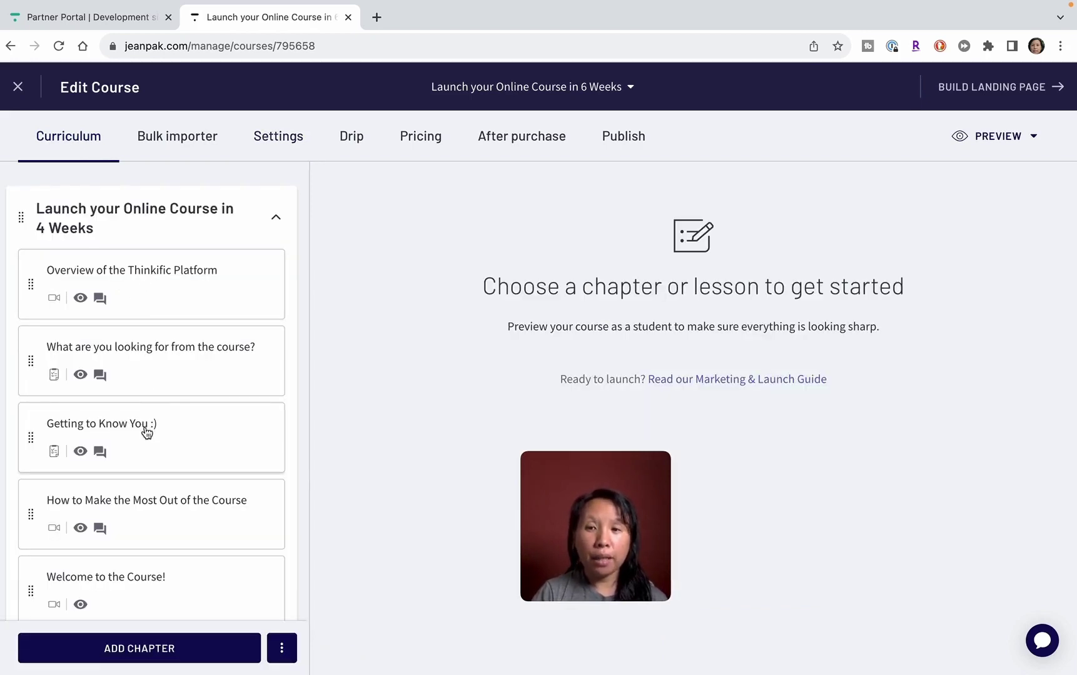
scroll(147, 434, "down", 2)
left_click(18, 86)
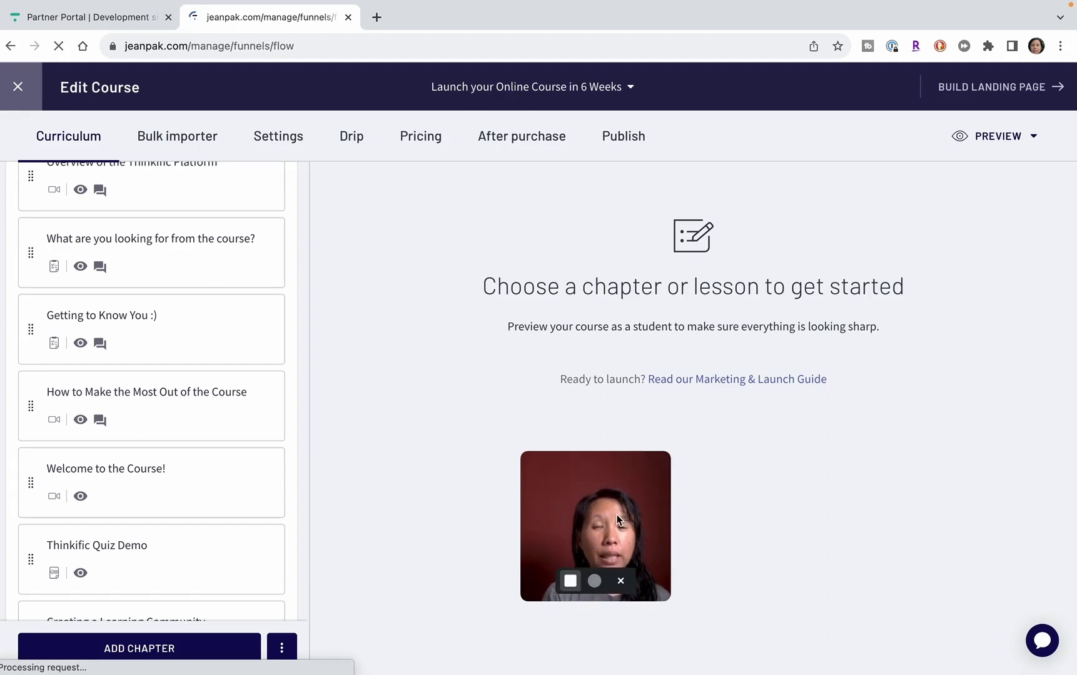
Review the main offer purchase prompt's text and preview, then cancel without changes.
left_click_drag(617, 519, 187, 541)
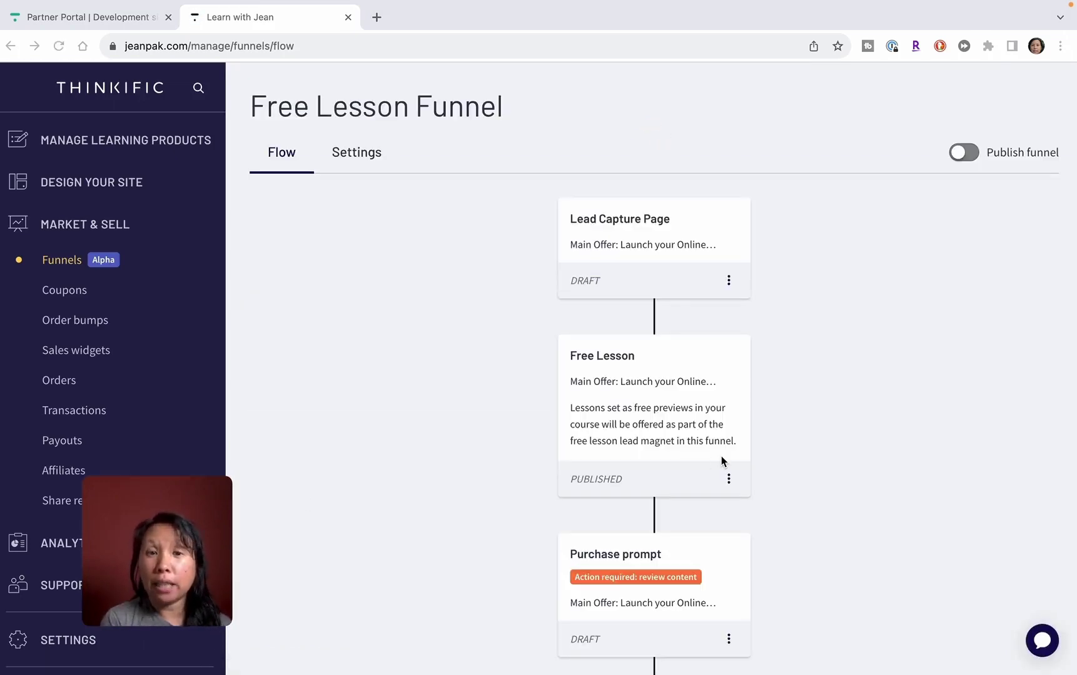
scroll(721, 456, "down", 3)
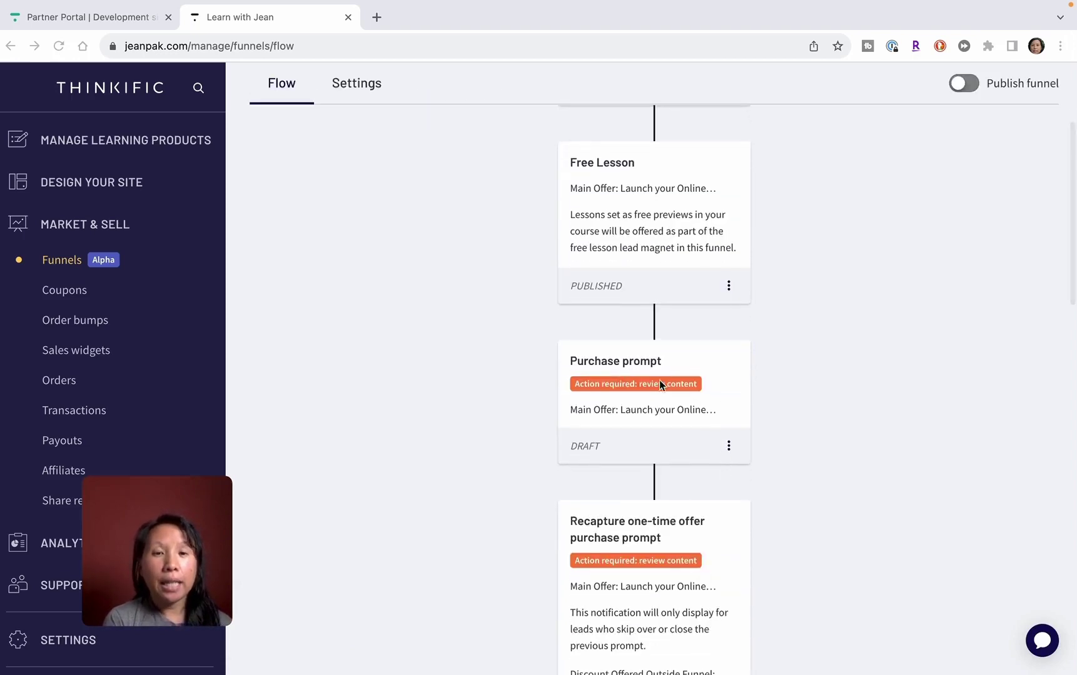
left_click(728, 446)
left_click(700, 488)
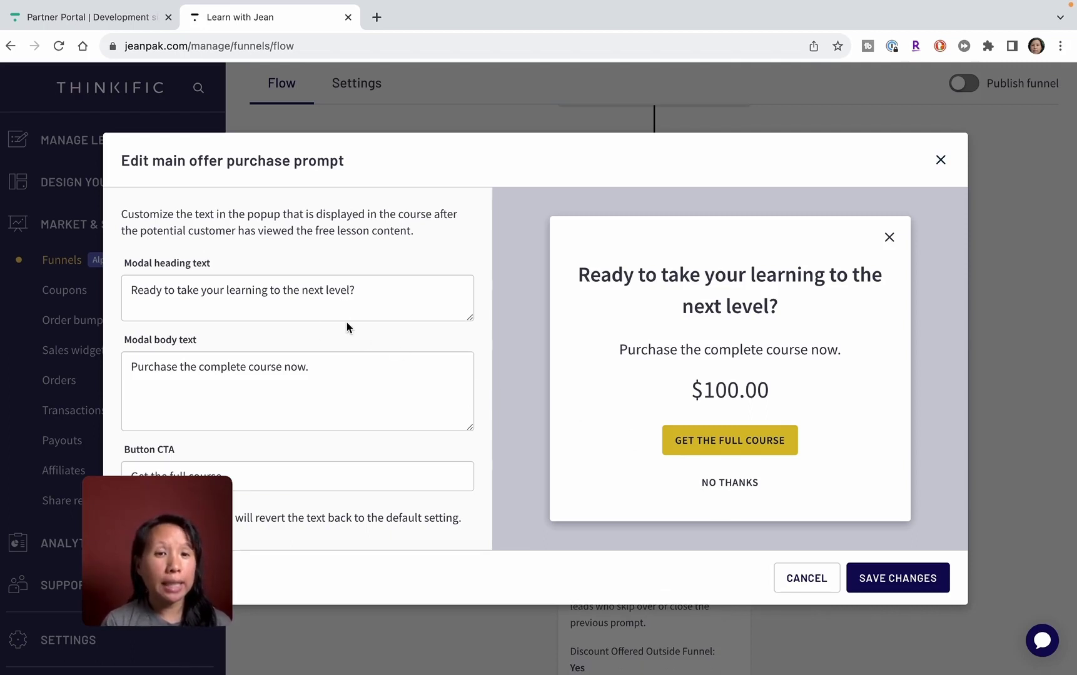
left_click_drag(178, 504, 391, 586)
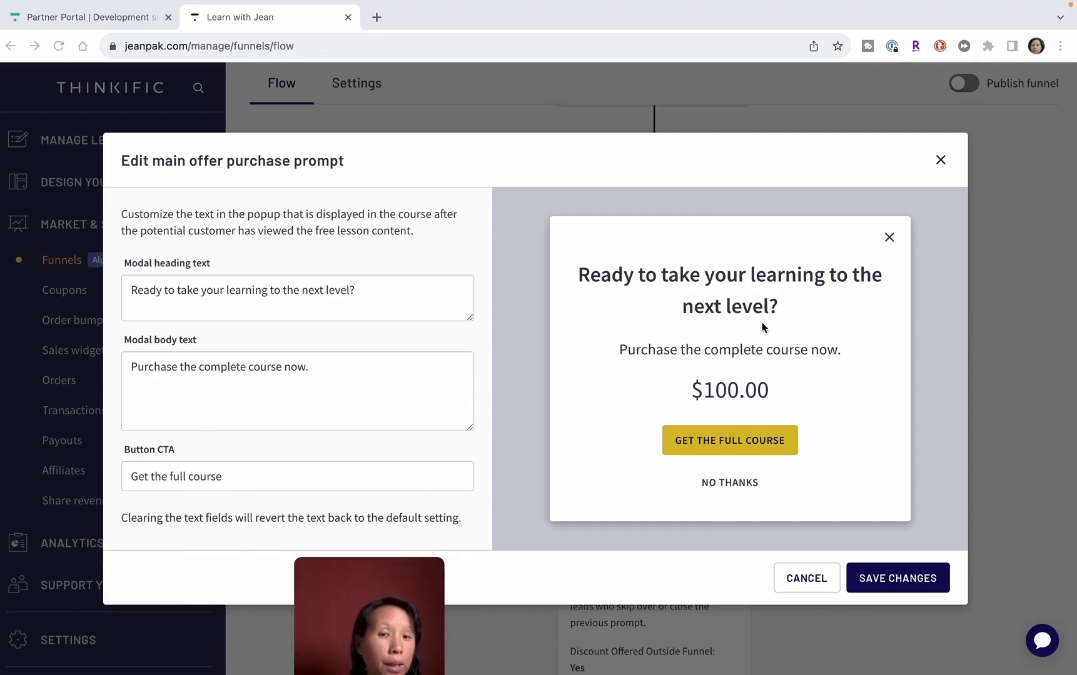
left_click(808, 578)
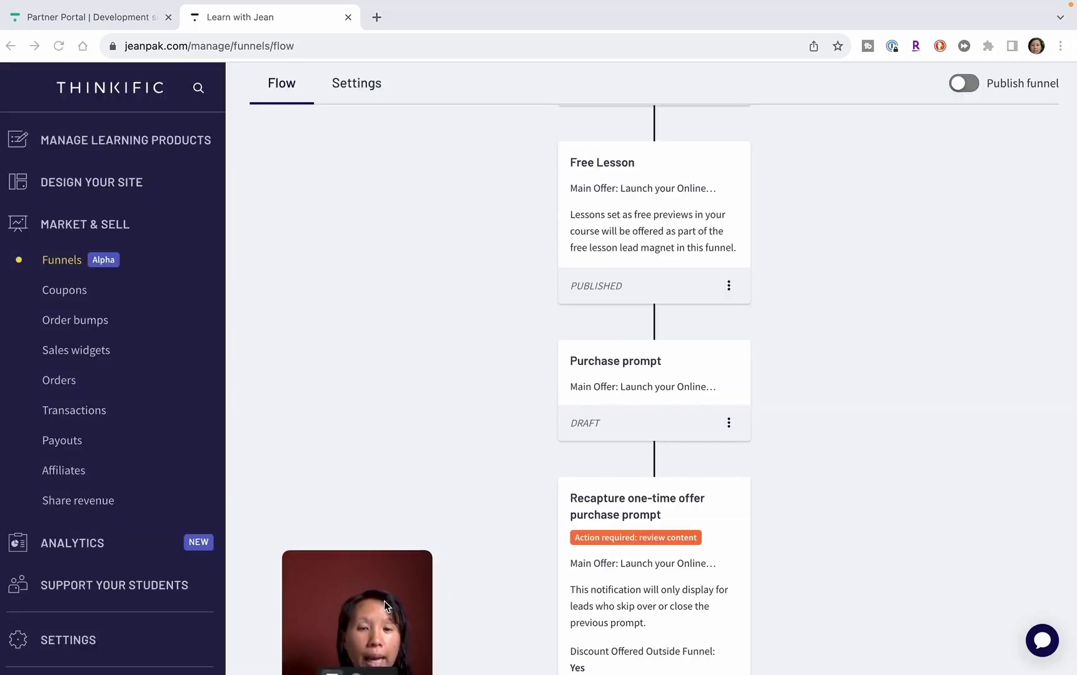
Review the recapture one-time offer popup, 20% off at $80.00, and close it unchanged.
left_click_drag(364, 584, 246, 472)
scroll(647, 486, "down", 3)
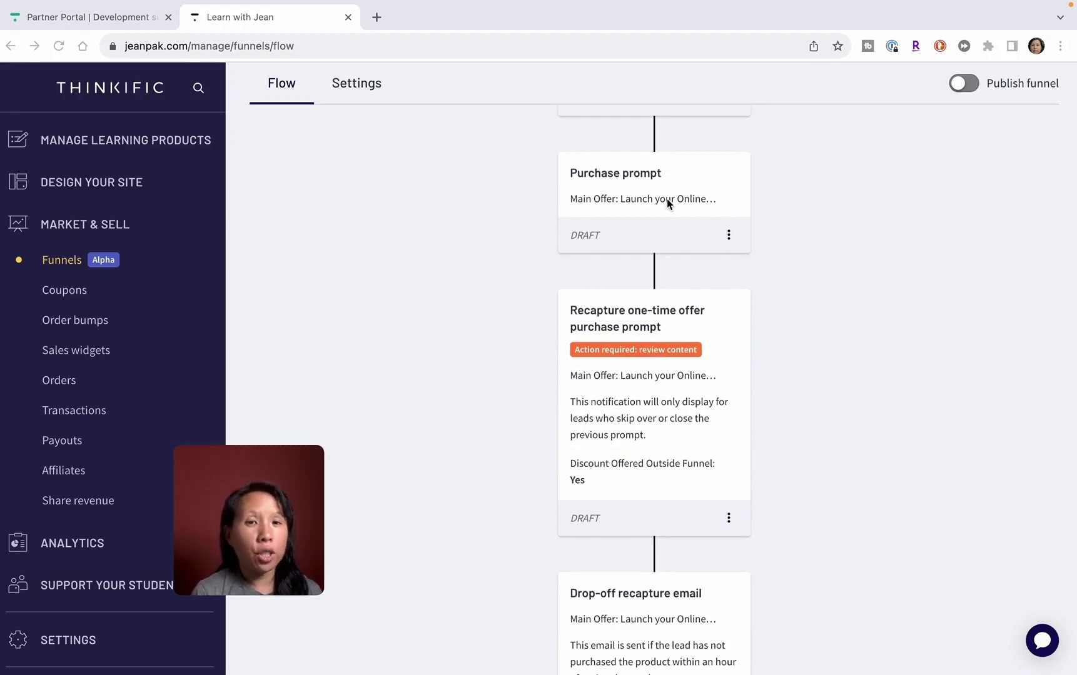
left_click(728, 519)
left_click(665, 560)
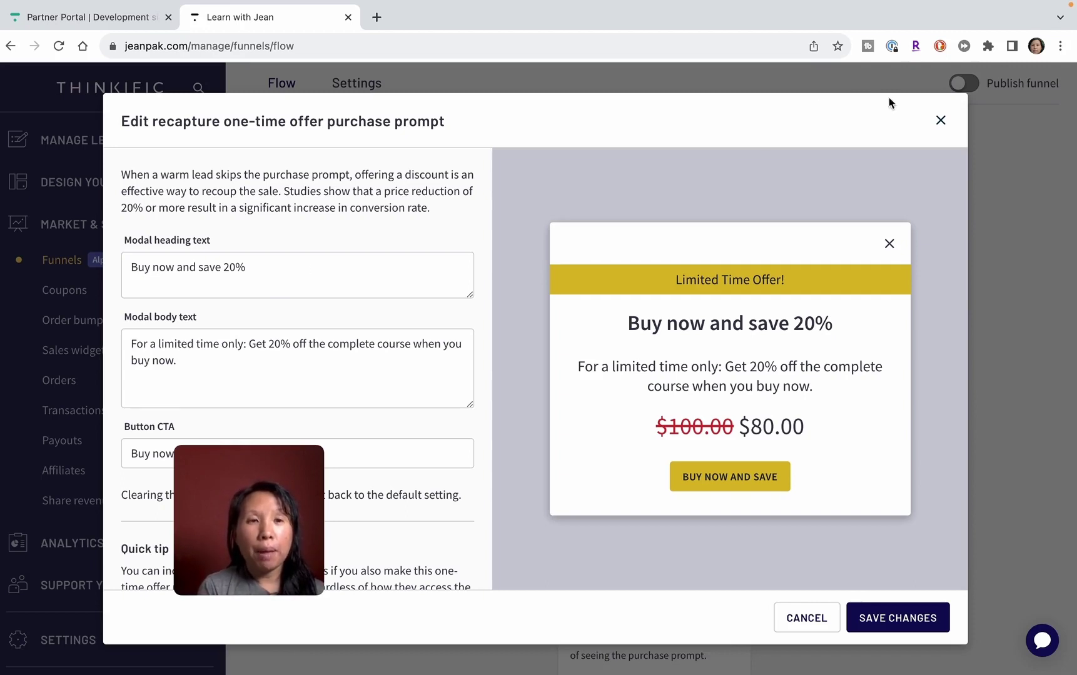
left_click(940, 120)
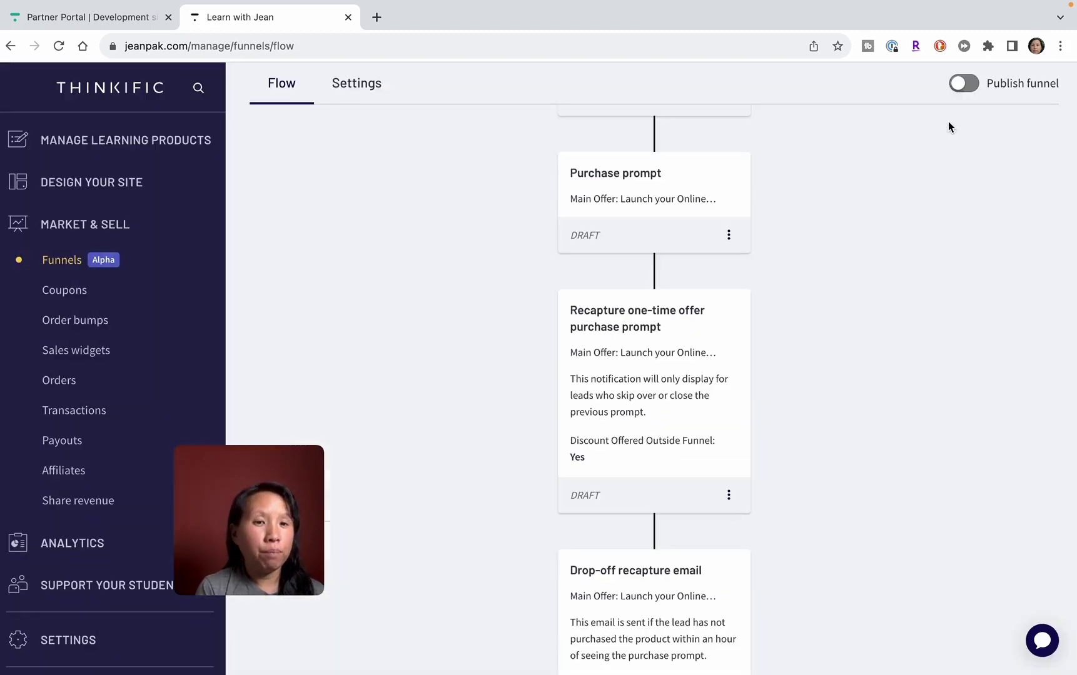
scroll(845, 411, "down", 7)
scroll(663, 156, "up", 2)
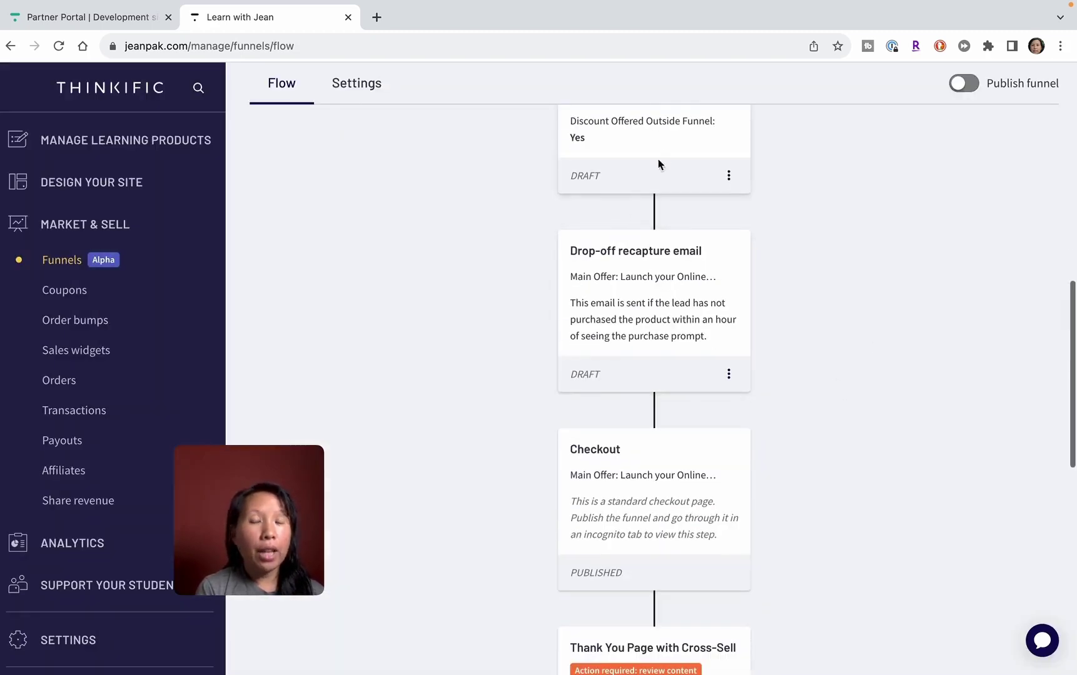
scroll(666, 153, "up", 2)
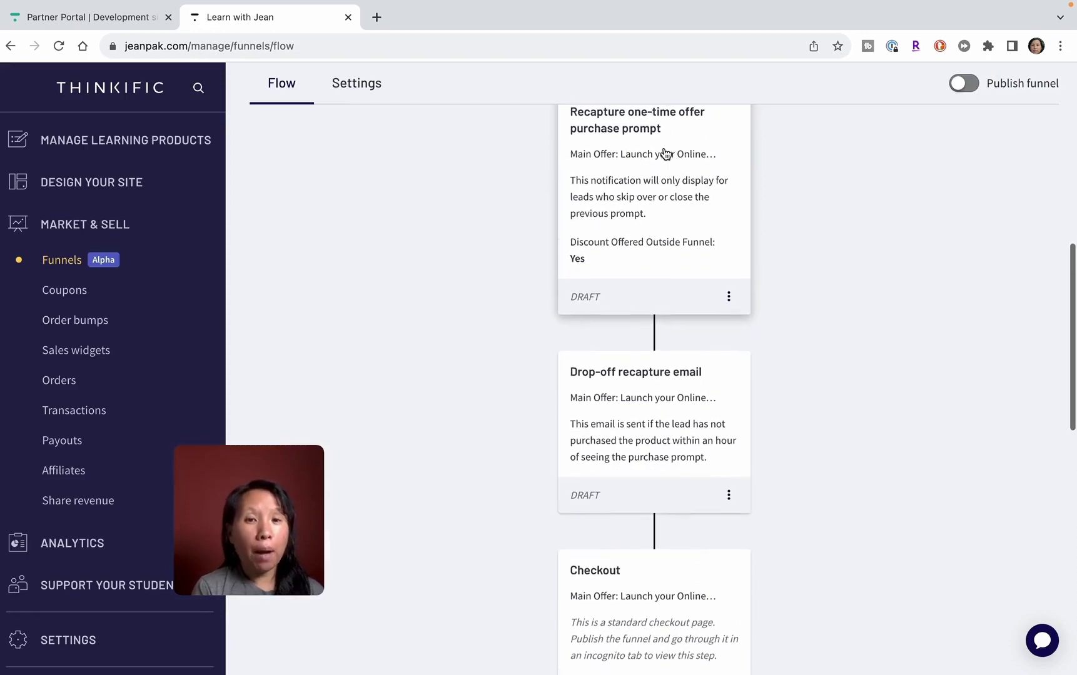
left_click(658, 410)
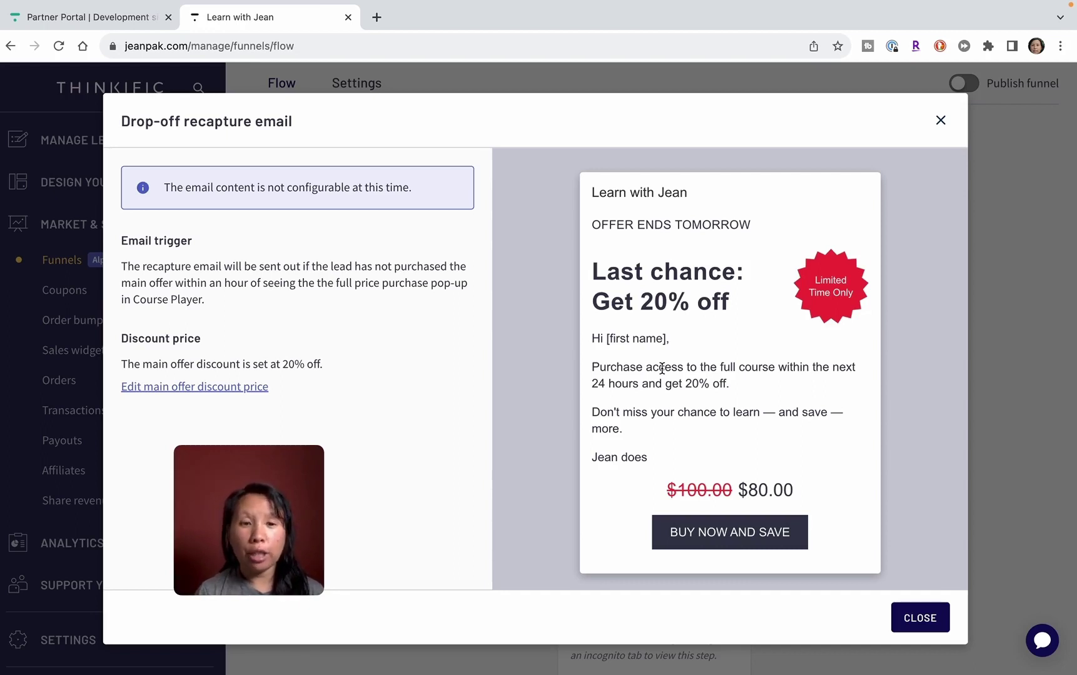
left_click(939, 123)
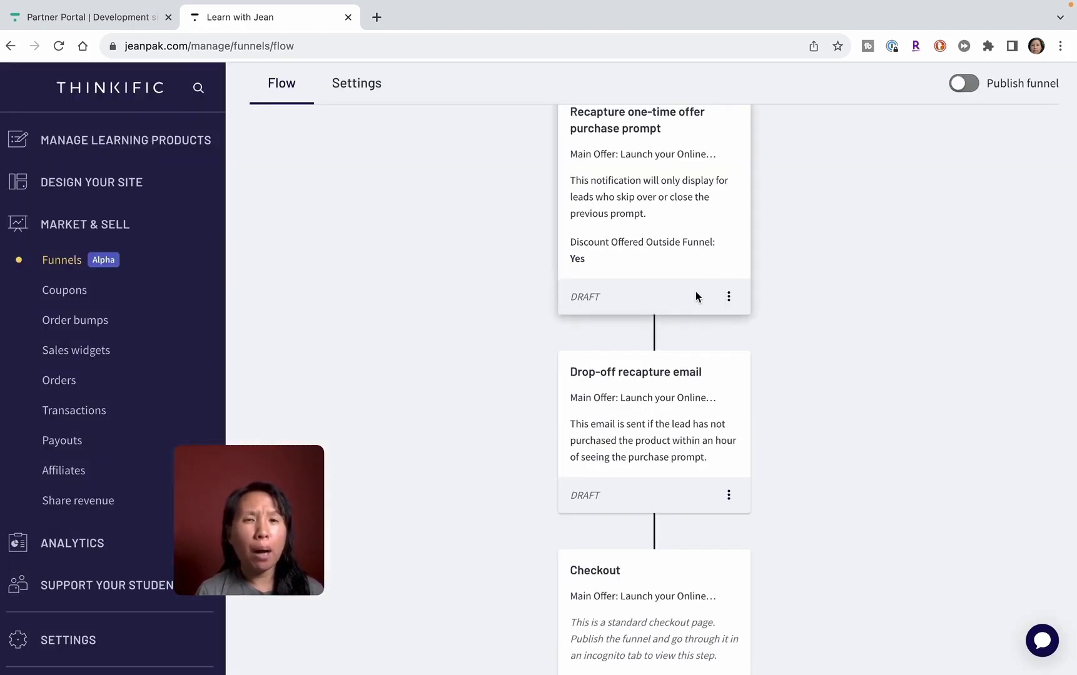
scroll(696, 294, "down", 2)
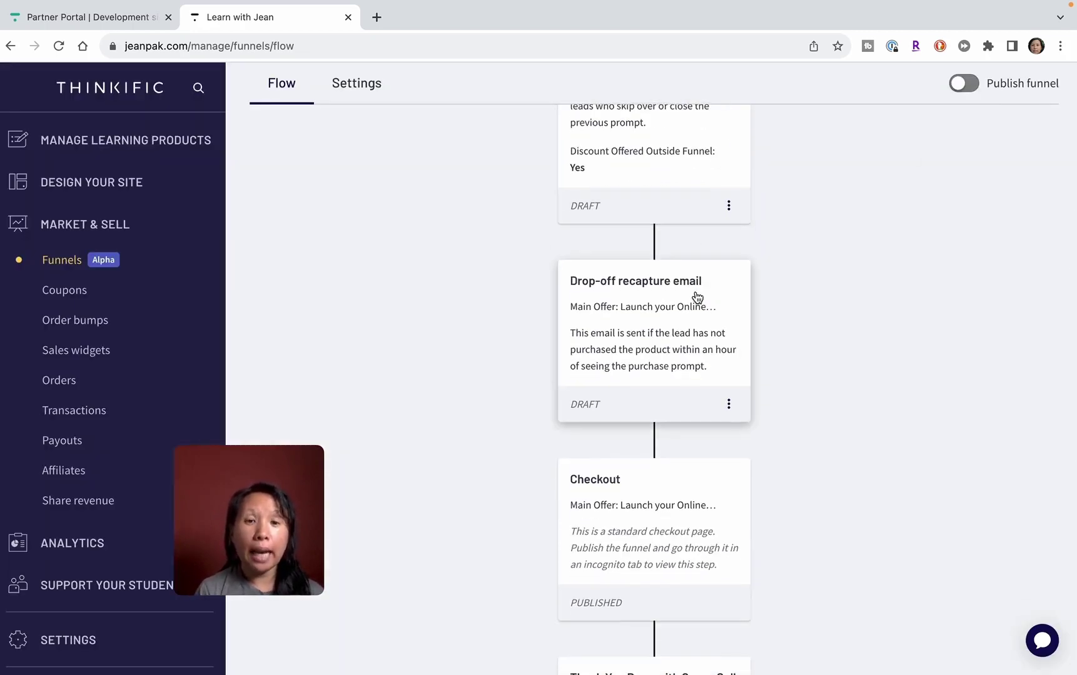
scroll(696, 296, "down", 2)
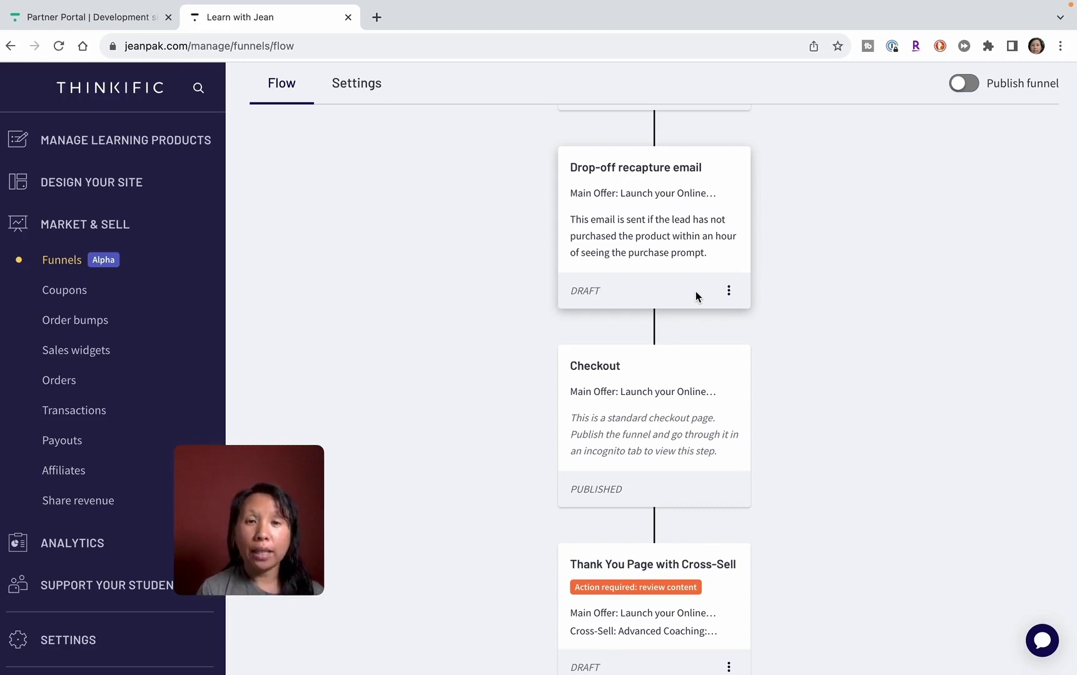
scroll(696, 291, "down", 3)
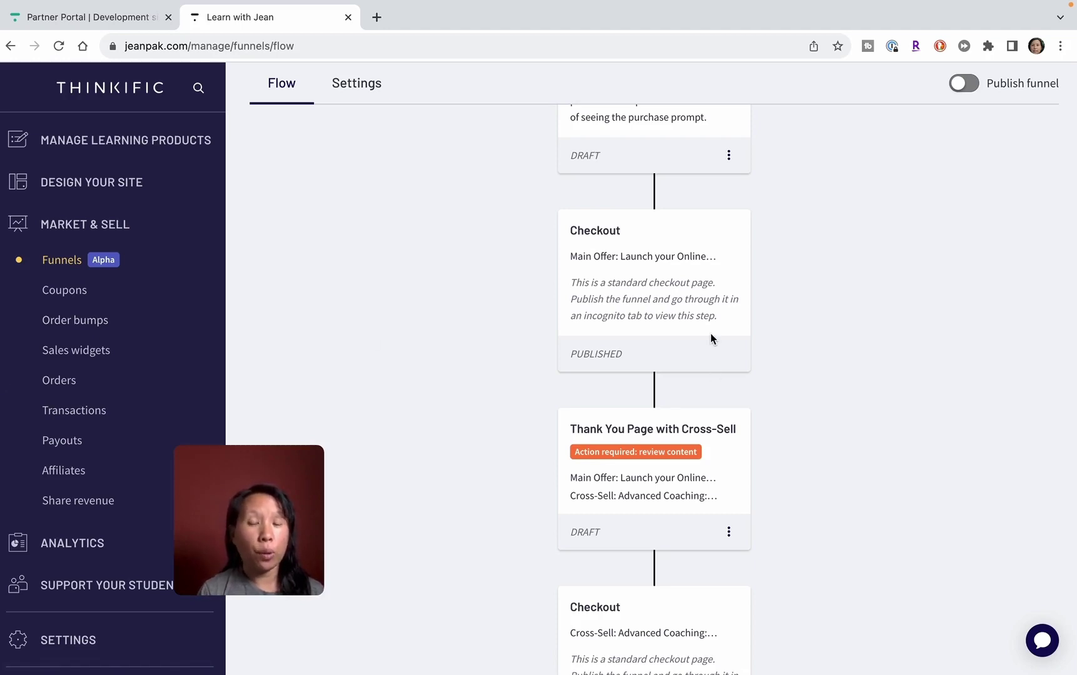
scroll(710, 336, "down", 3)
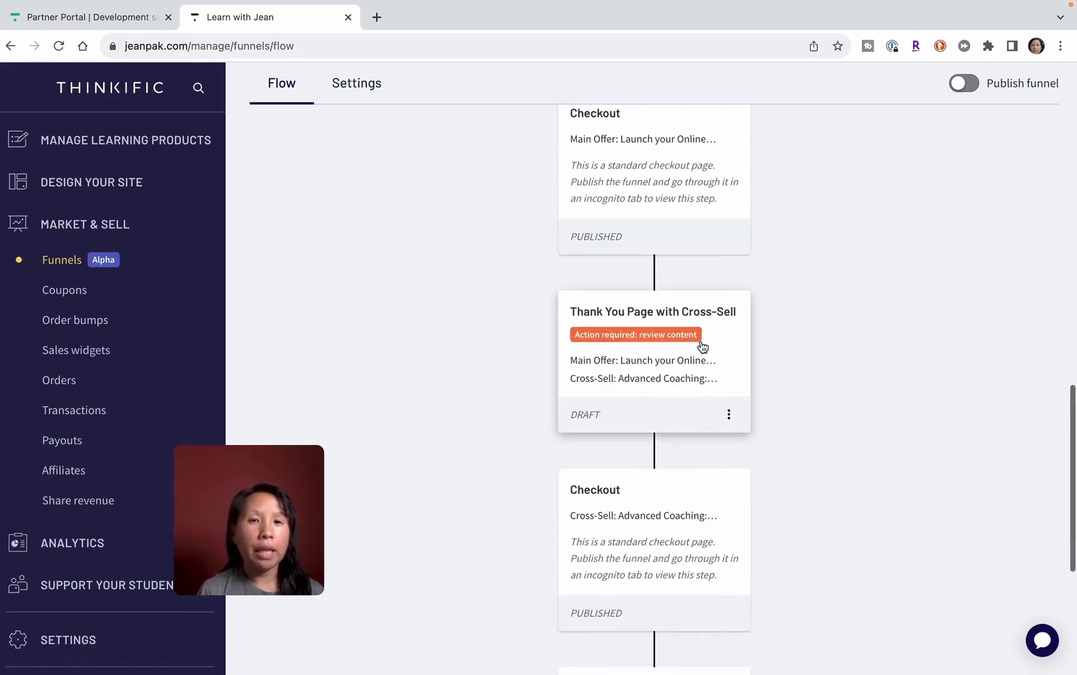
Open the Thank You page with its 10%-off $900.00 cross-sell in the editor and scroll through it.
left_click(729, 415)
left_click(674, 458)
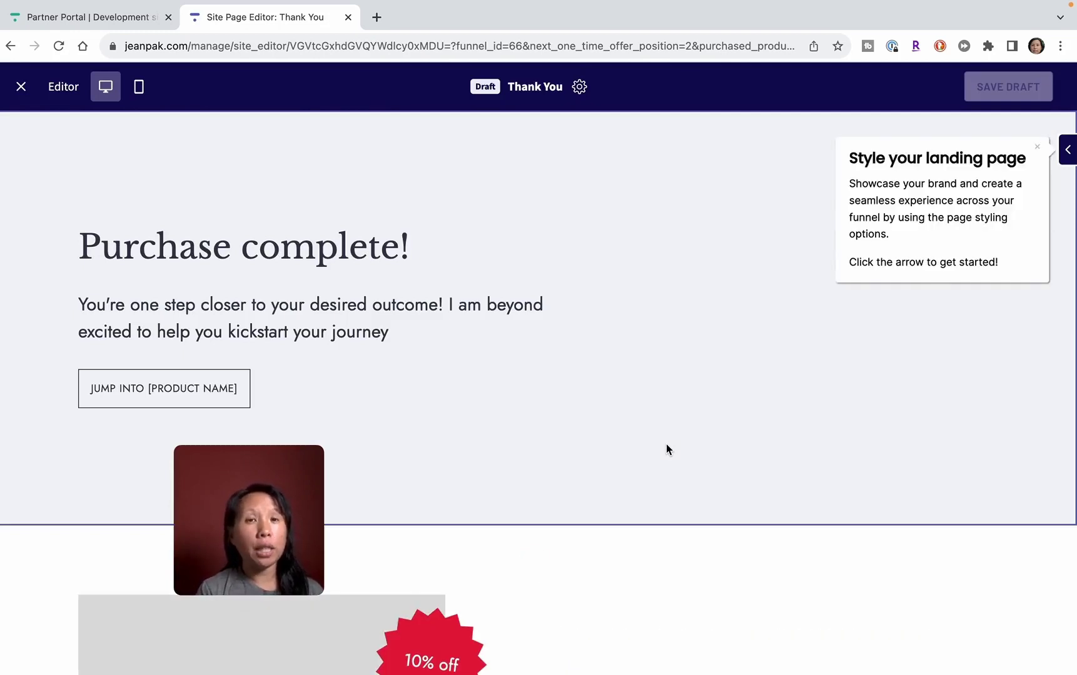
scroll(666, 444, "down", 8)
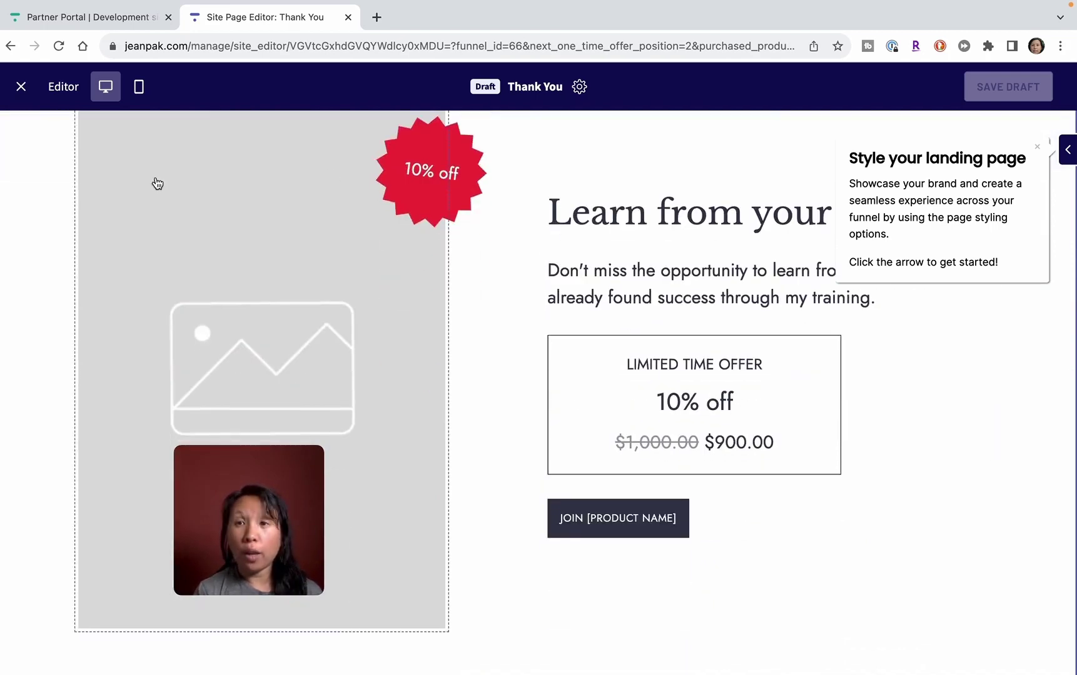
Check the Thank You page in mobile view, then close the editor to return to the funnel.
left_click(134, 87)
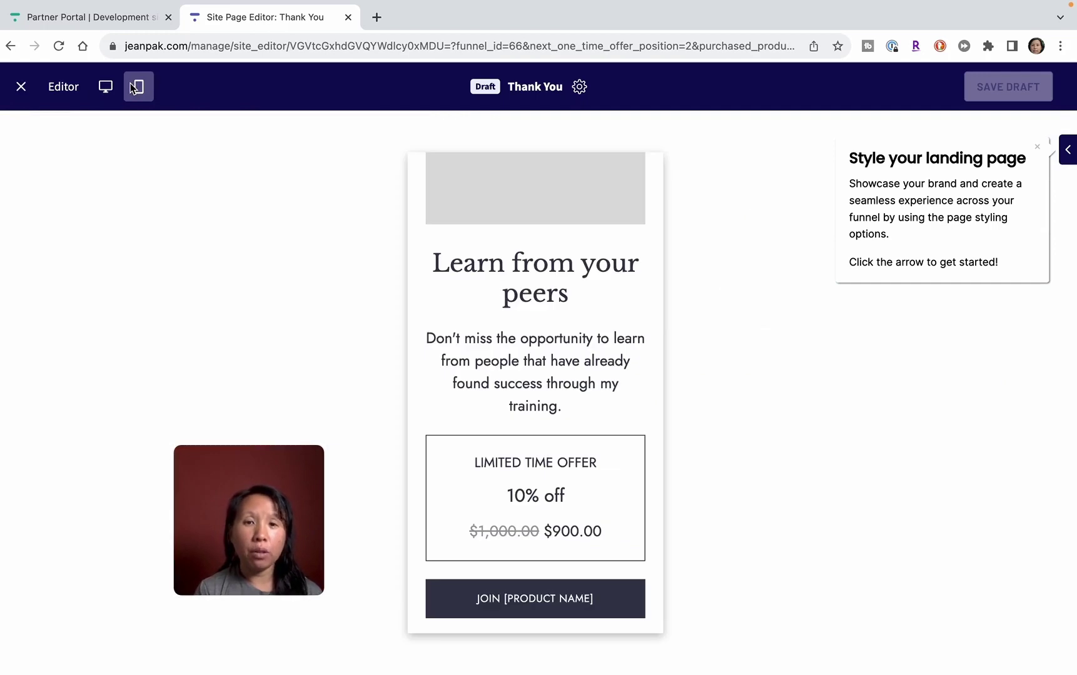
scroll(505, 297, "up", 8)
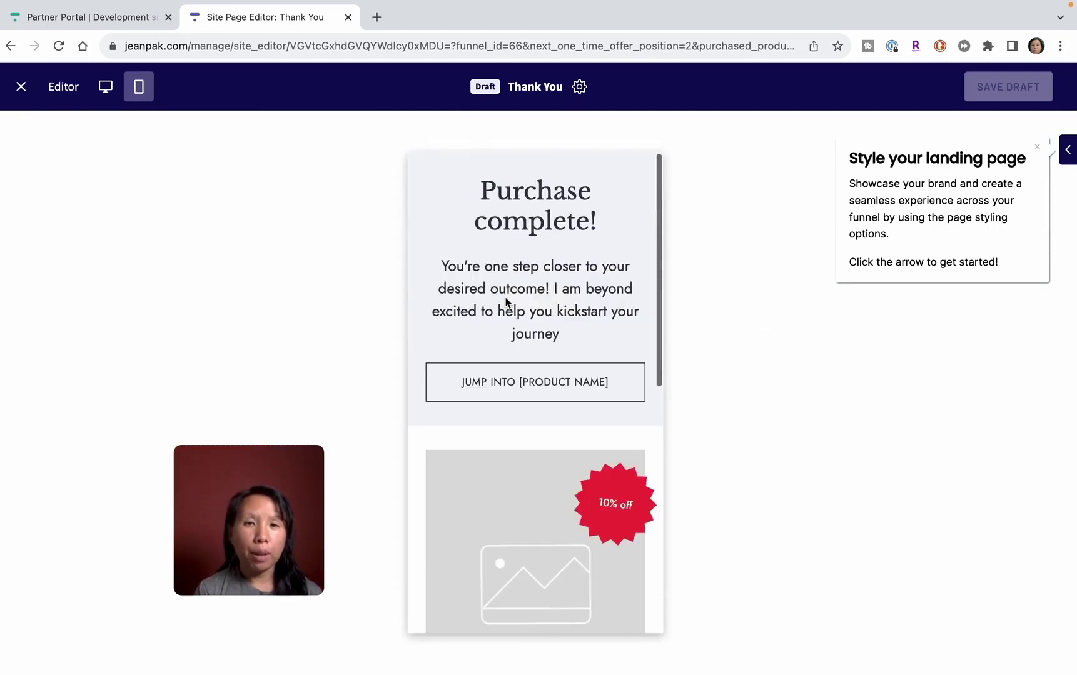
left_click(23, 92)
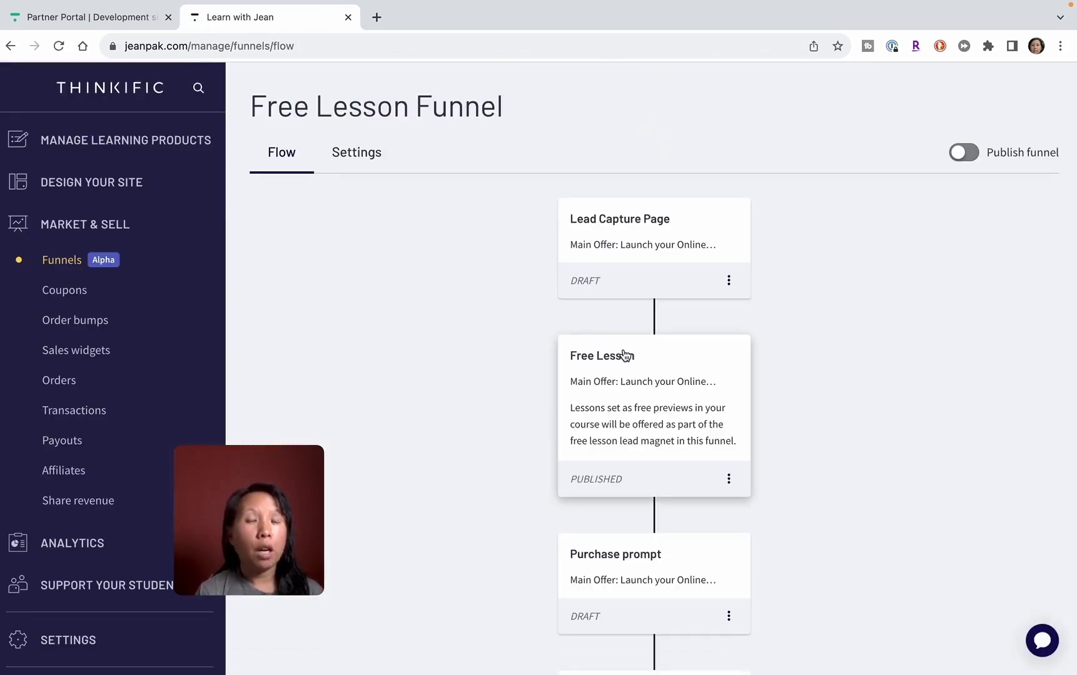
Scroll down the Free Lesson Funnel flow and back up to the top.
scroll(623, 355, "down", 15)
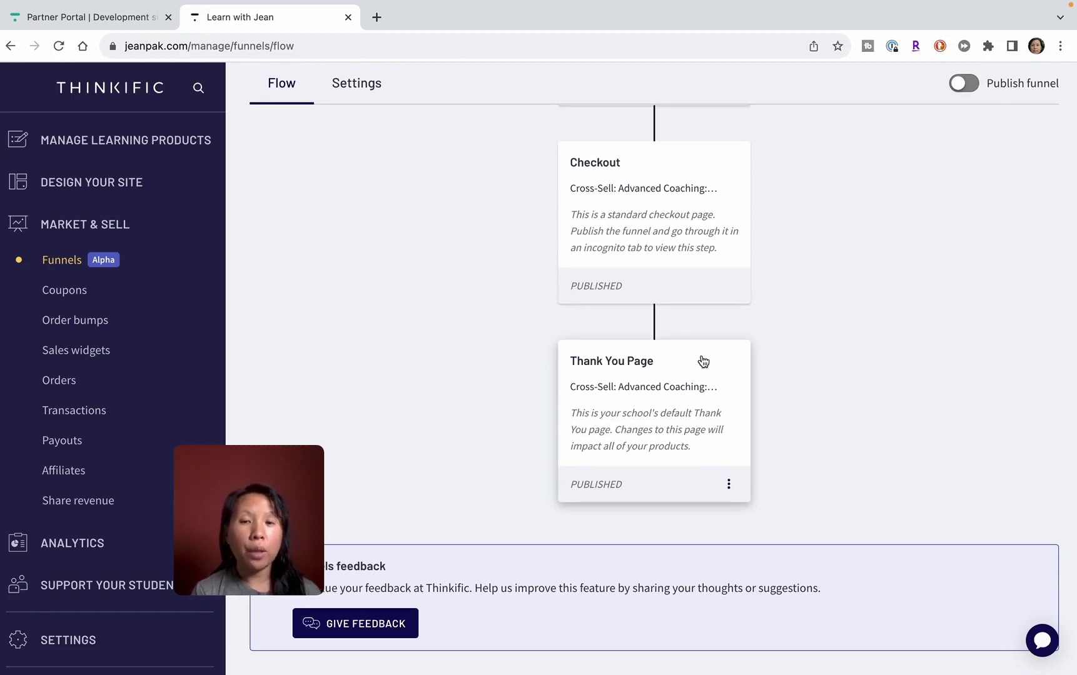
scroll(700, 225, "up", 1)
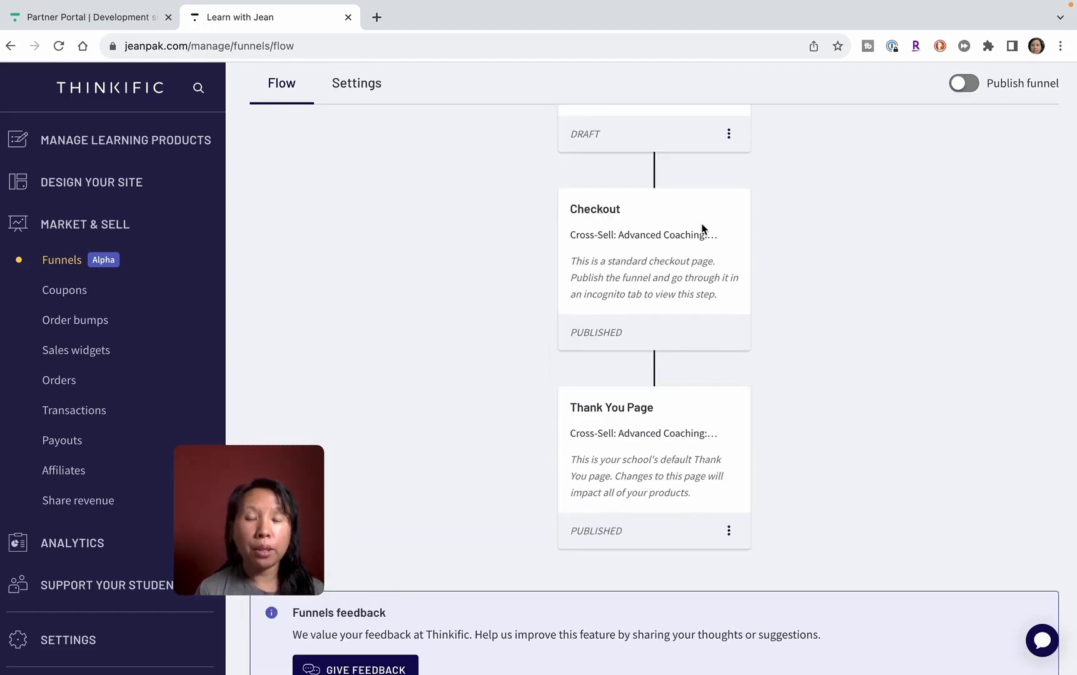
scroll(702, 229, "up", 1)
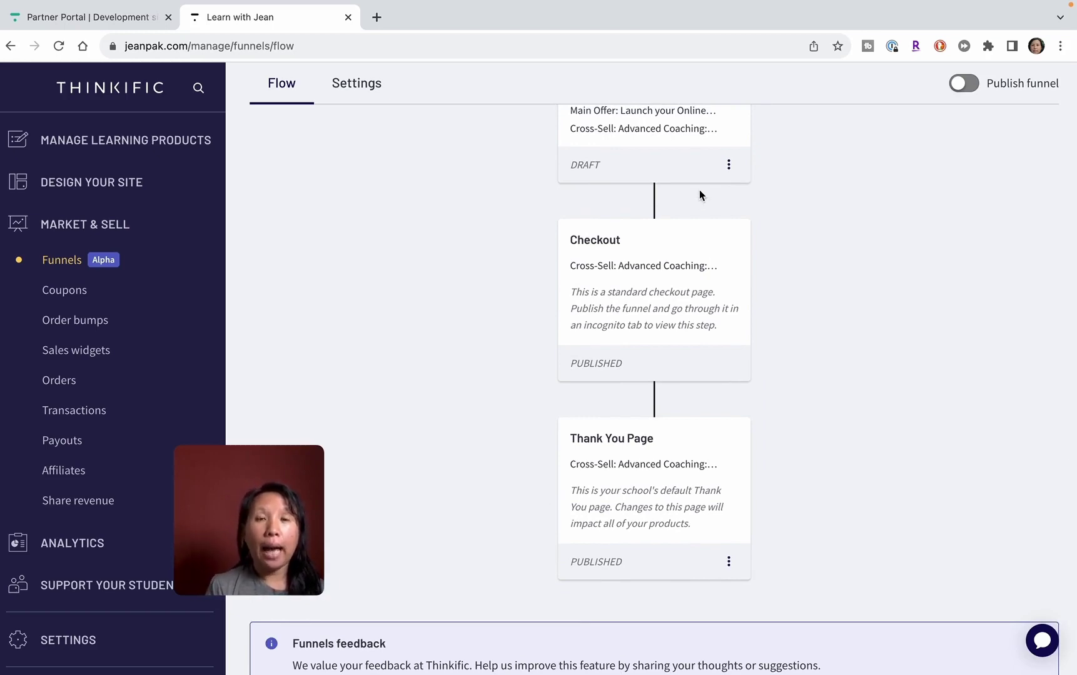
scroll(699, 189, "up", 15)
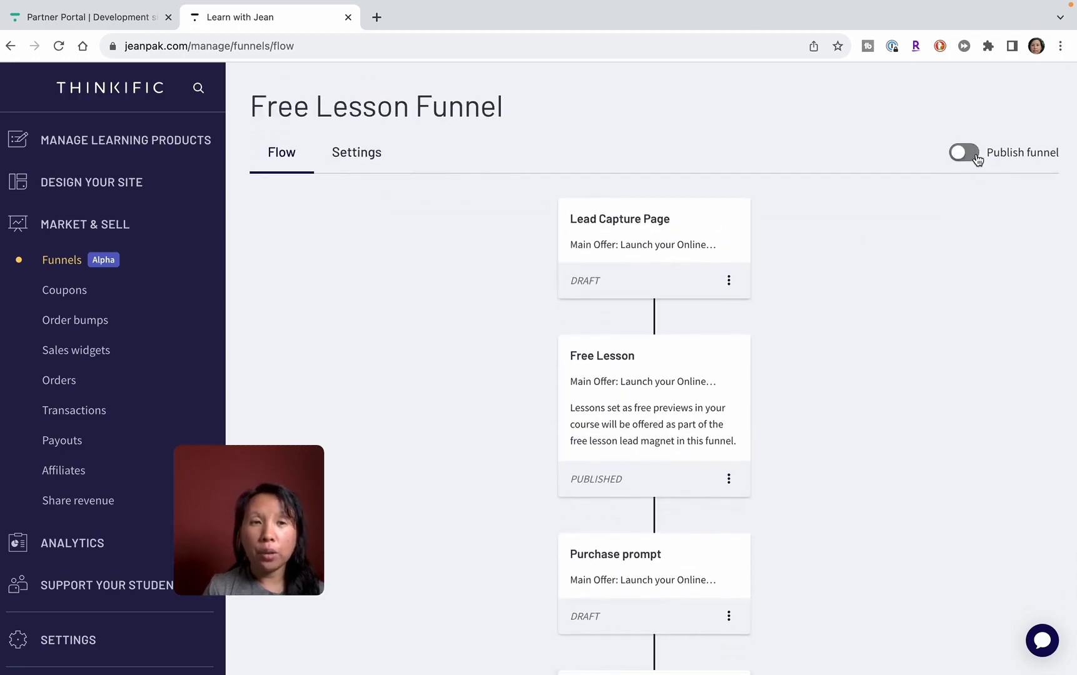
Publish the Free Lesson Funnel live and select its /pages/free-lesson-offer share link.
left_click(964, 153)
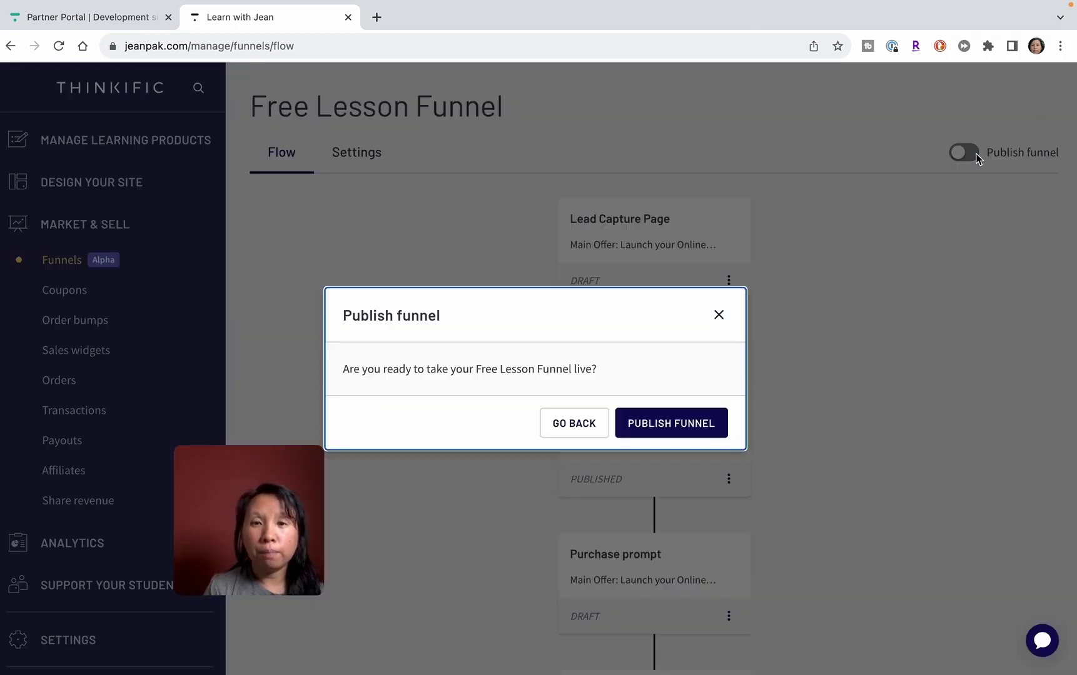
left_click(666, 429)
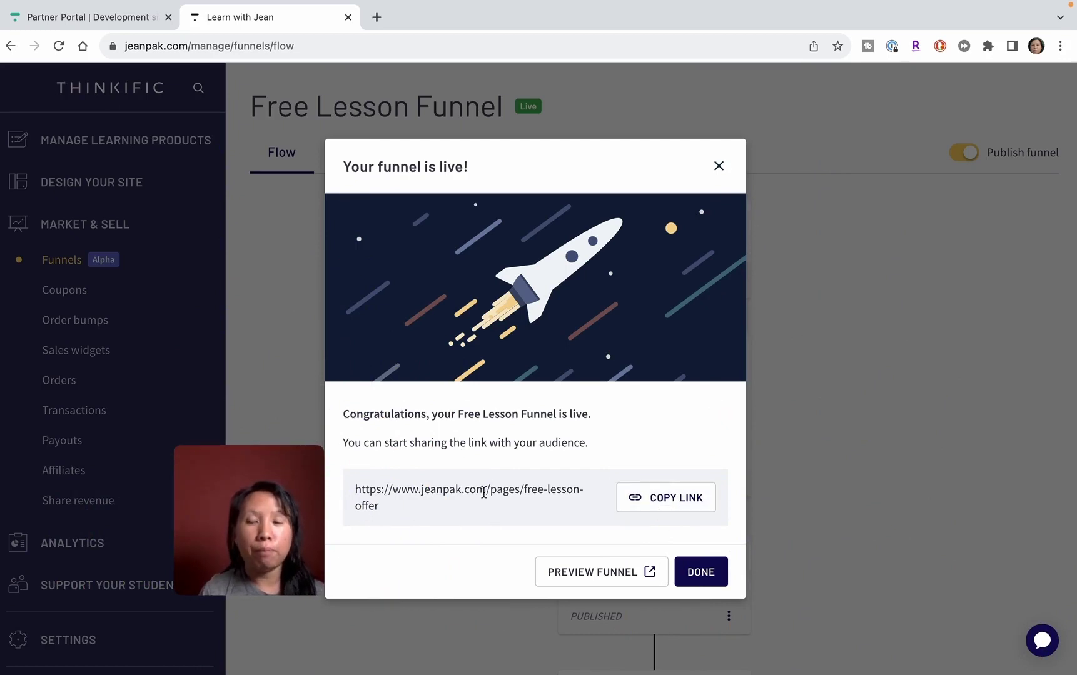
left_click_drag(388, 508, 355, 492)
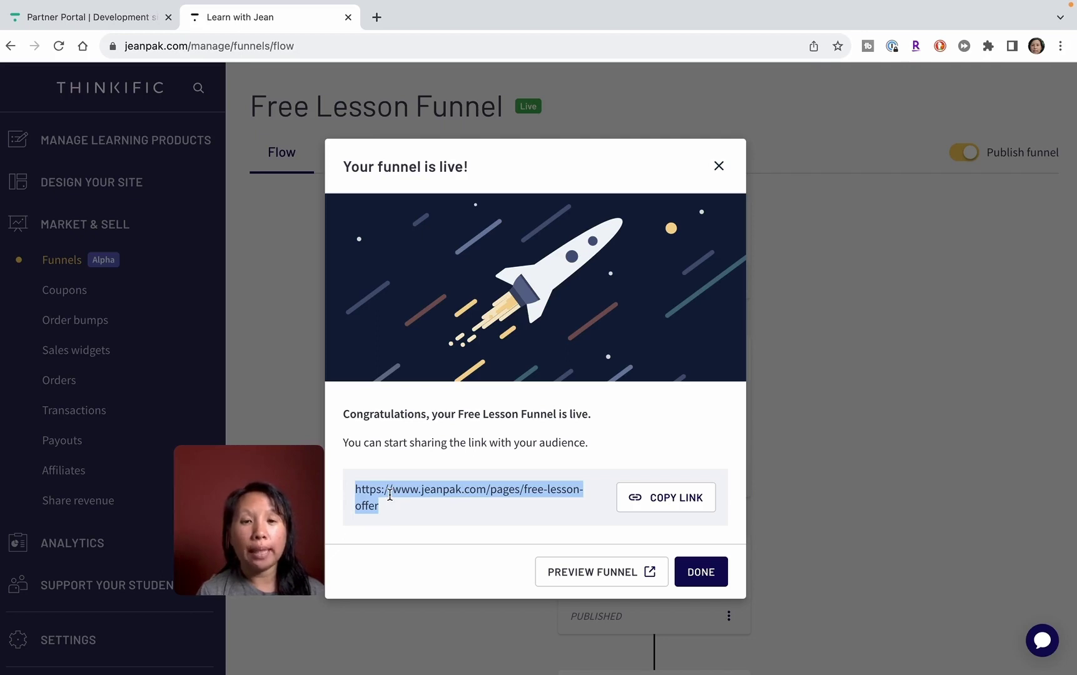
Preview the live Free Lesson Offer sign-up page at /pages/free-lesson-offer in a new tab.
left_click(571, 580)
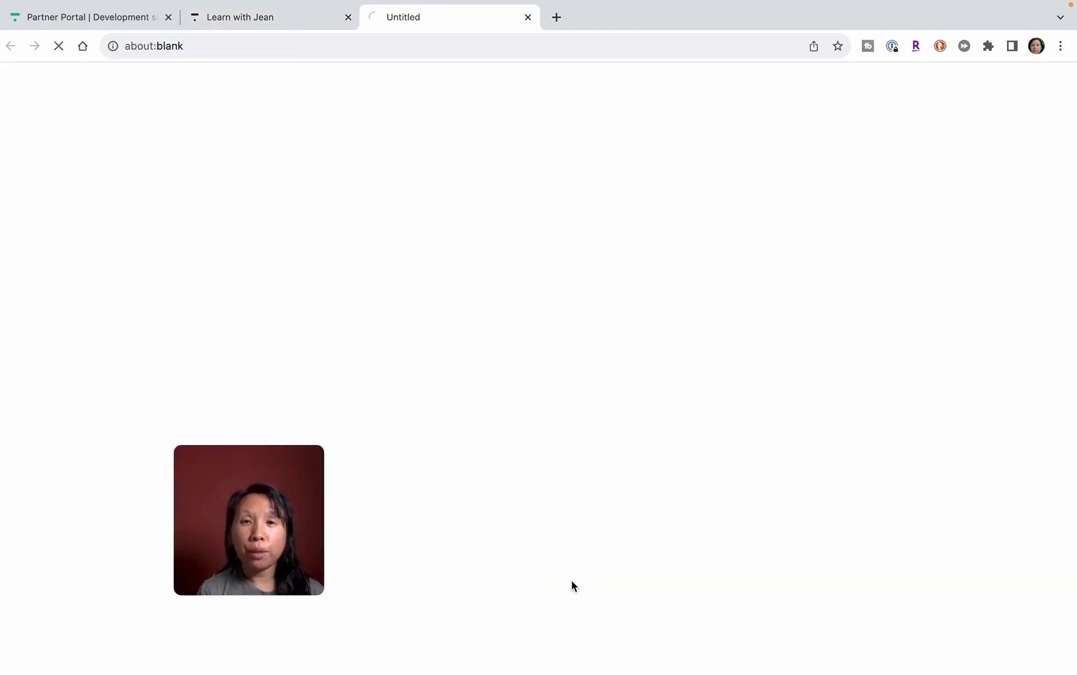
left_click_drag(261, 513, 78, 560)
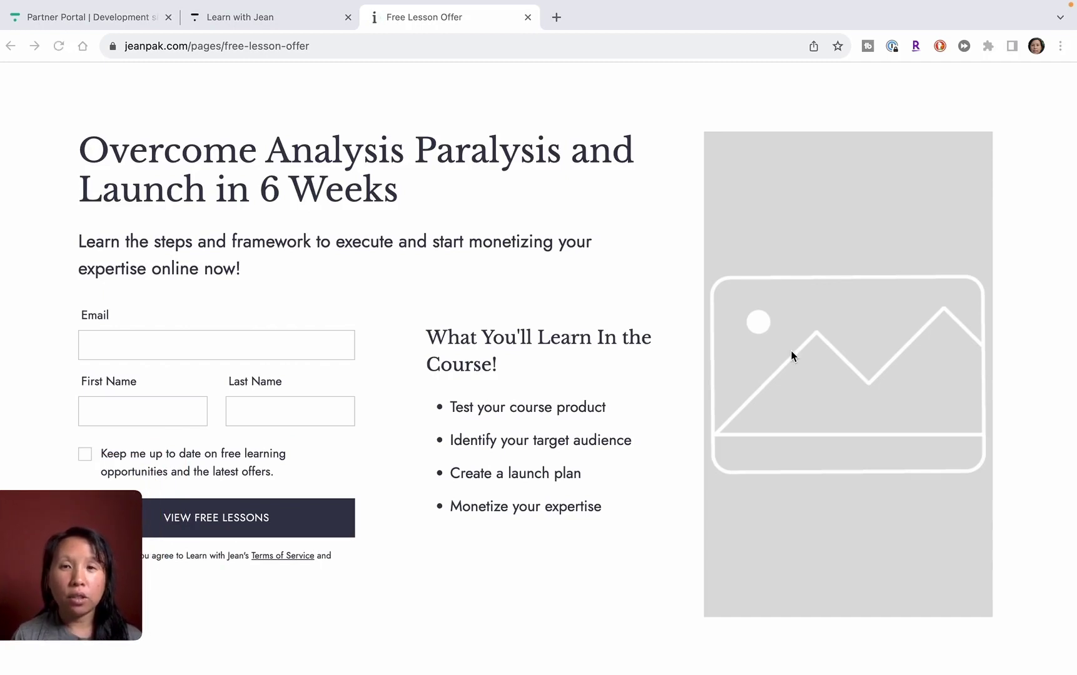